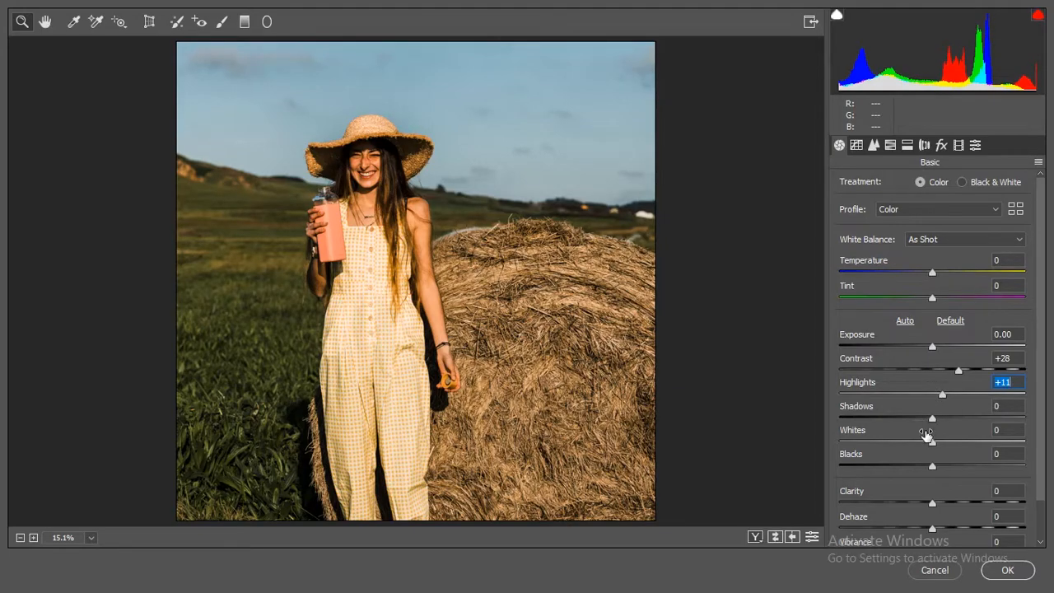
Step: Set the photo's Shadows to +46, Whites to -12 and Blacks to +20
{"action": "left_click_drag", "start_coordinate": [930, 417], "coordinate": [965, 417]}
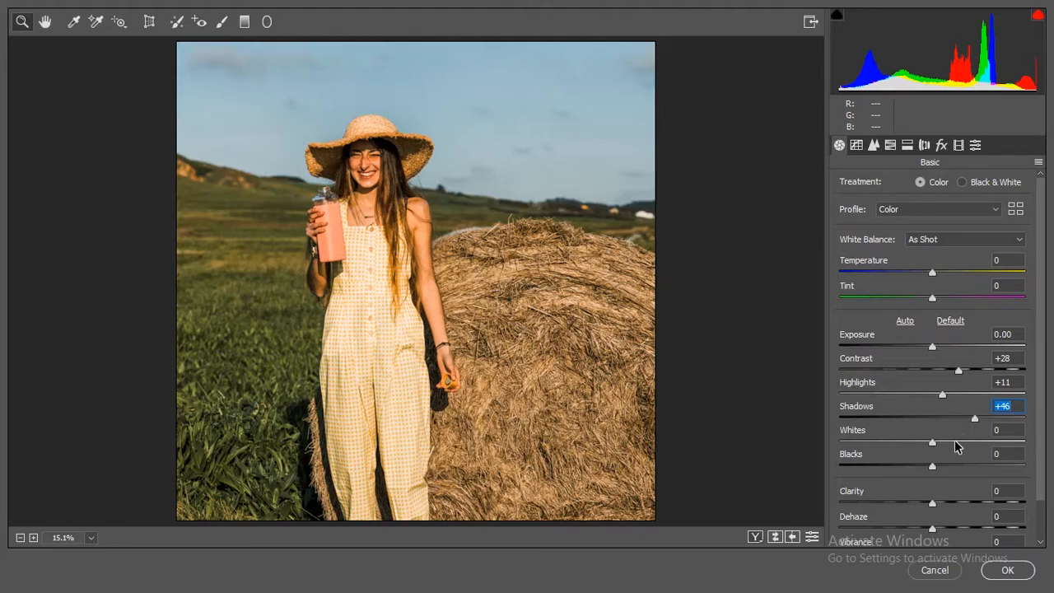
{"action": "left_click_drag", "start_coordinate": [936, 437], "coordinate": [932, 434]}
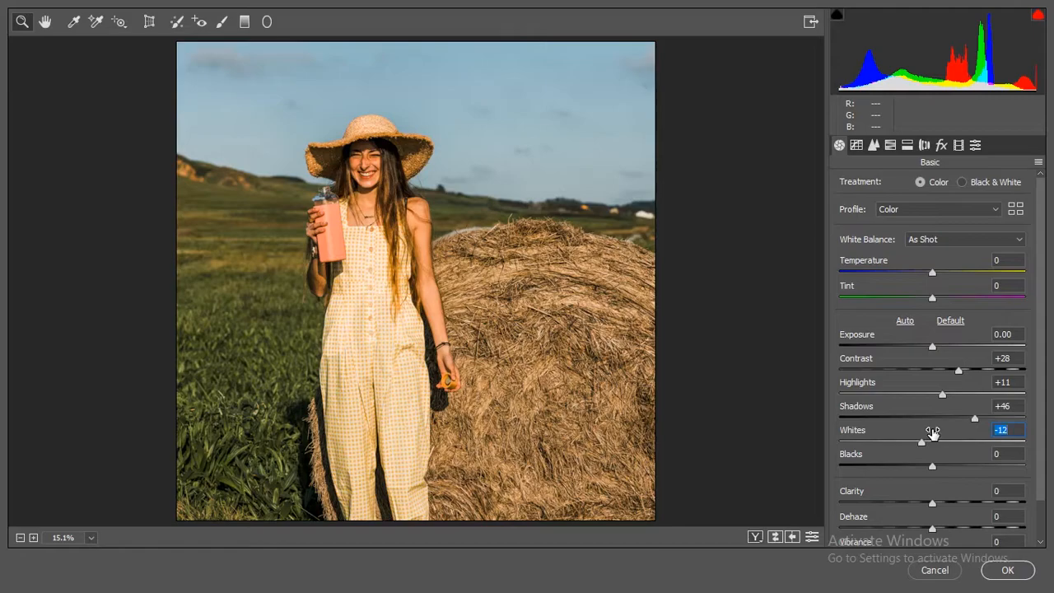
{"action": "left_click_drag", "start_coordinate": [931, 463], "coordinate": [944, 458]}
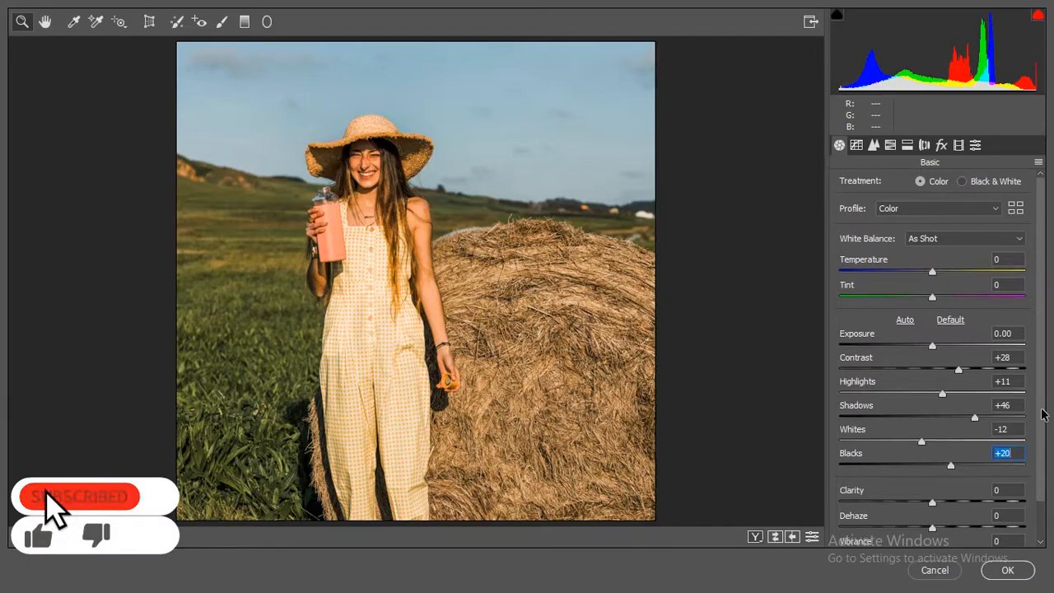
Step: Set Dehaze to +21, Vibrance to +31 and Saturation to -23, and reduce Shadows to +38
{"action": "scroll", "coordinate": [1041, 428], "scroll_direction": "down", "scroll_amount": 2}
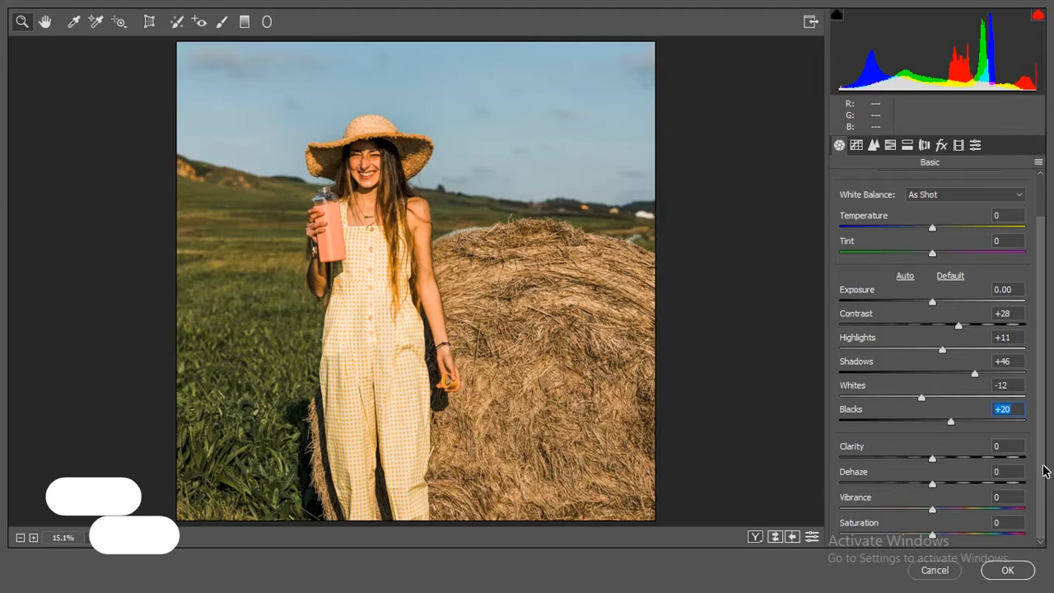
{"action": "left_click", "coordinate": [942, 478]}
{"action": "left_click_drag", "start_coordinate": [942, 478], "coordinate": [947, 479]}
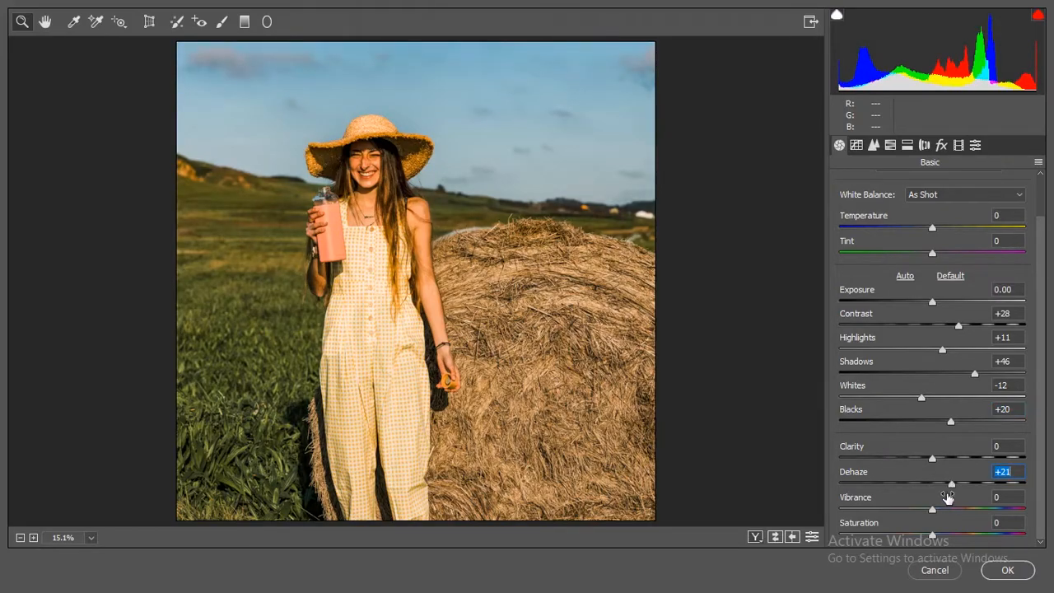
{"action": "left_click_drag", "start_coordinate": [939, 504], "coordinate": [956, 497]}
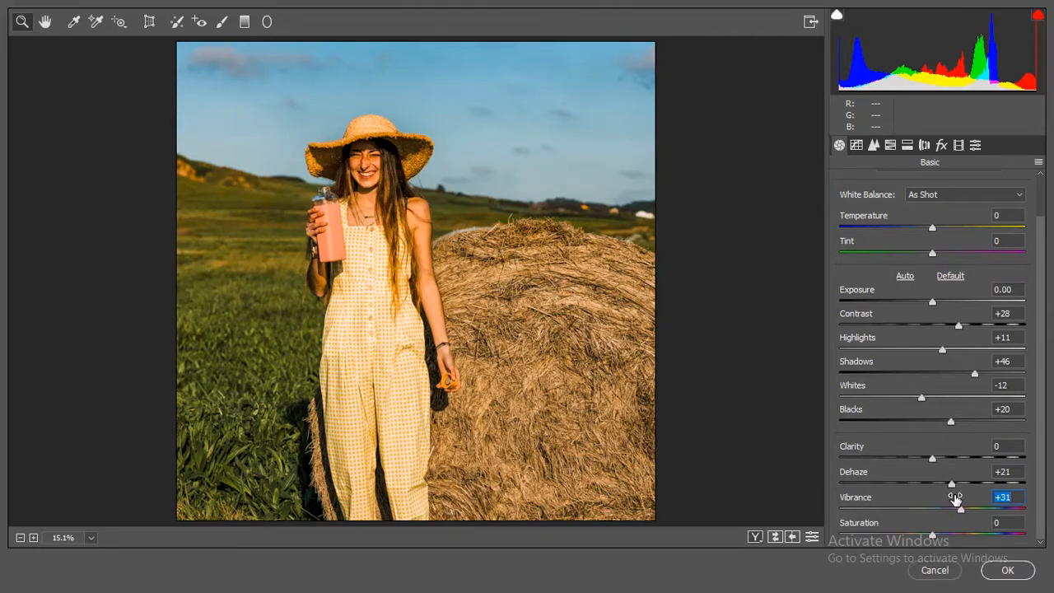
{"action": "left_click_drag", "start_coordinate": [942, 522], "coordinate": [921, 522]}
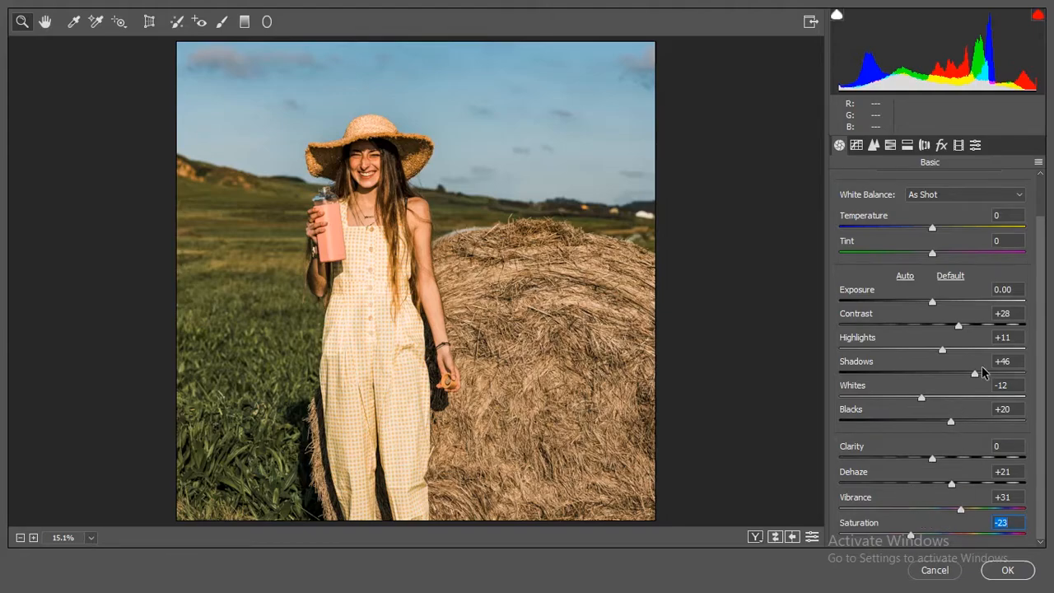
{"action": "left_click_drag", "start_coordinate": [979, 364], "coordinate": [979, 363]}
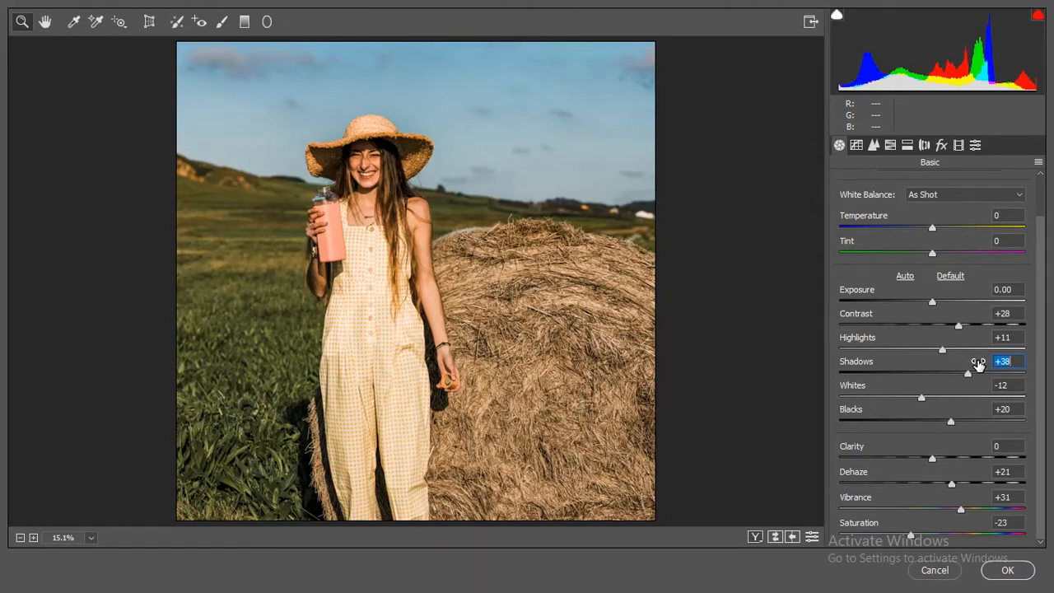
Step: On the RGB point tone curve, add points at input 198, output 181 and at input 140, output 118
{"action": "left_click", "coordinate": [857, 145]}
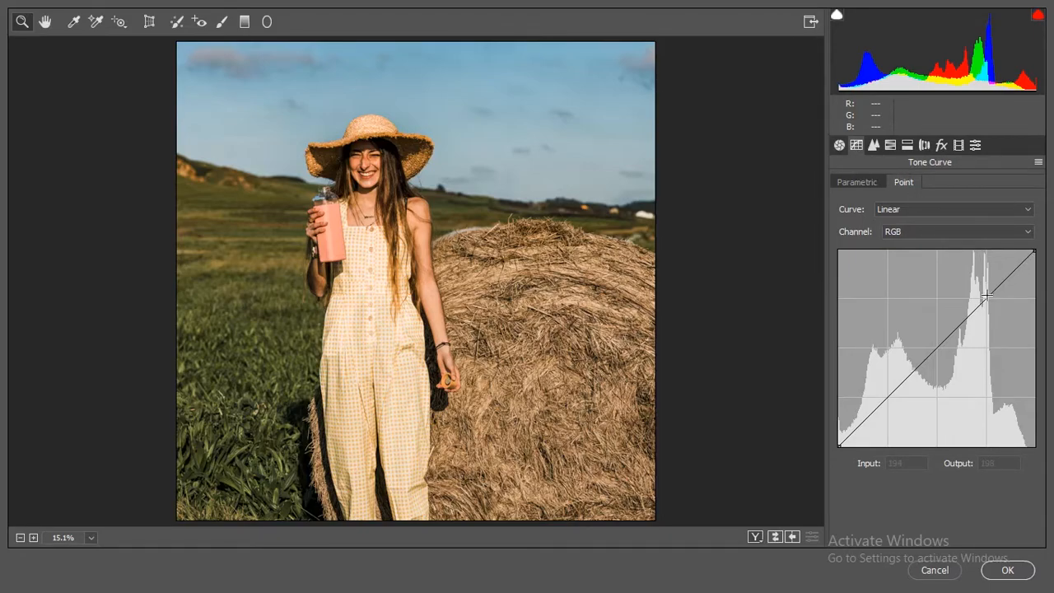
{"action": "left_click_drag", "start_coordinate": [986, 301], "coordinate": [990, 306]}
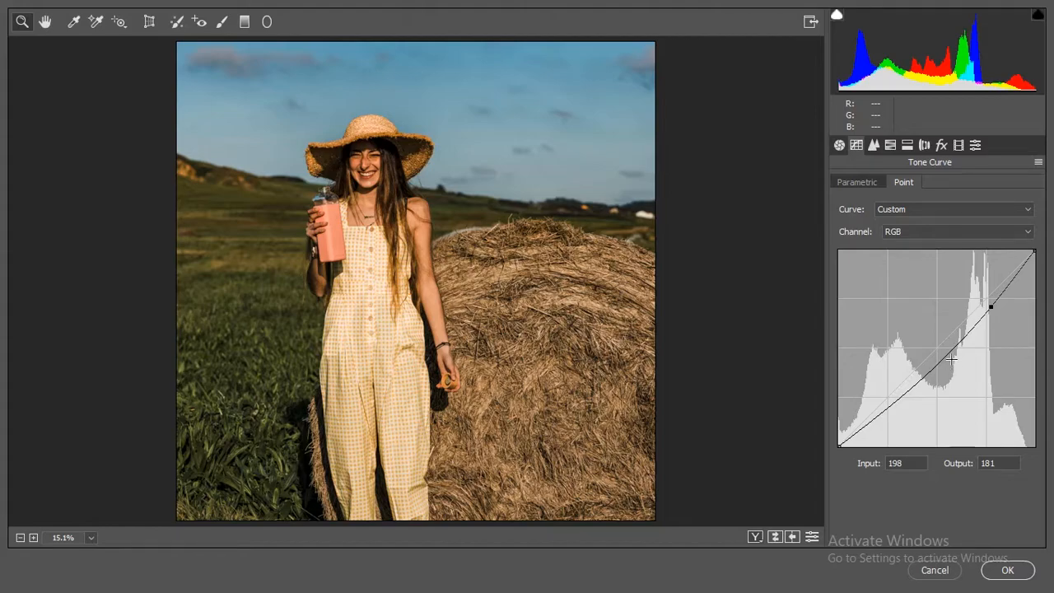
{"action": "left_click", "coordinate": [949, 355]}
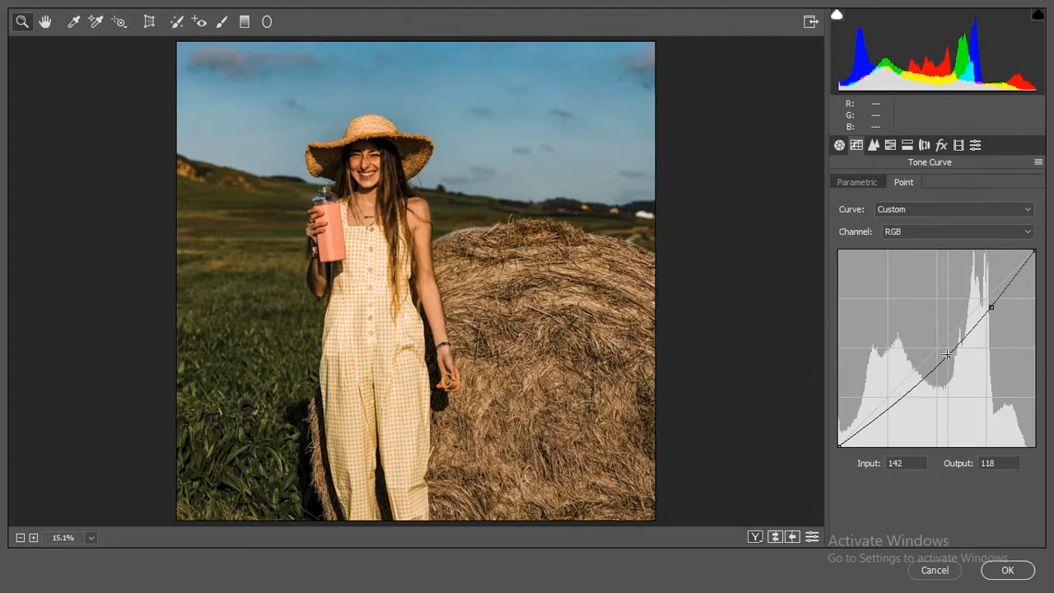
{"action": "left_click_drag", "start_coordinate": [946, 355], "coordinate": [946, 356]}
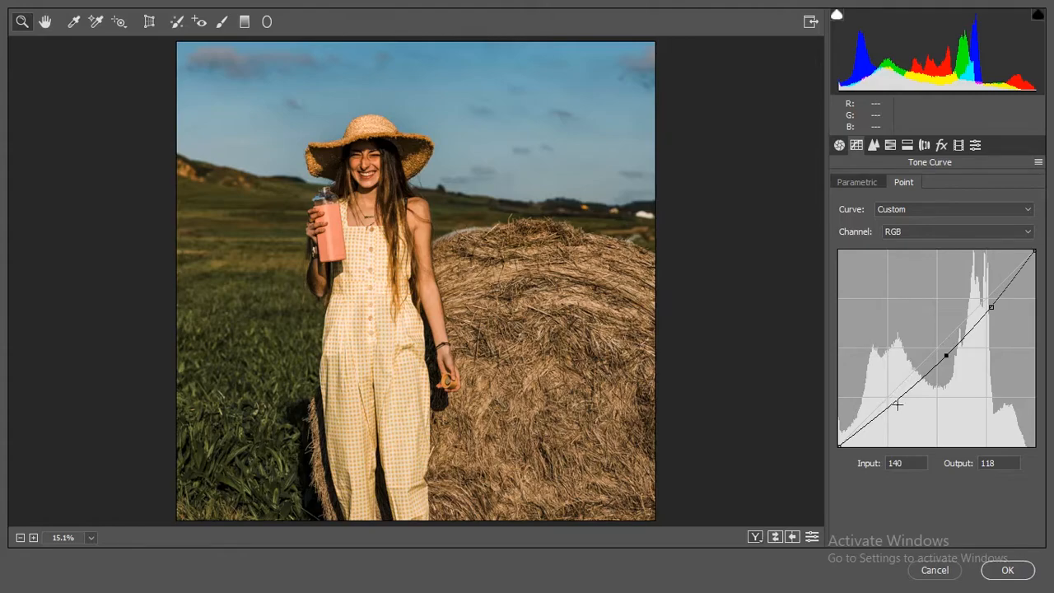
Step: Add a shadow point at about input 64, output 34 on the RGB curve and raise the black point to output 23
{"action": "left_click_drag", "start_coordinate": [886, 405], "coordinate": [886, 421]}
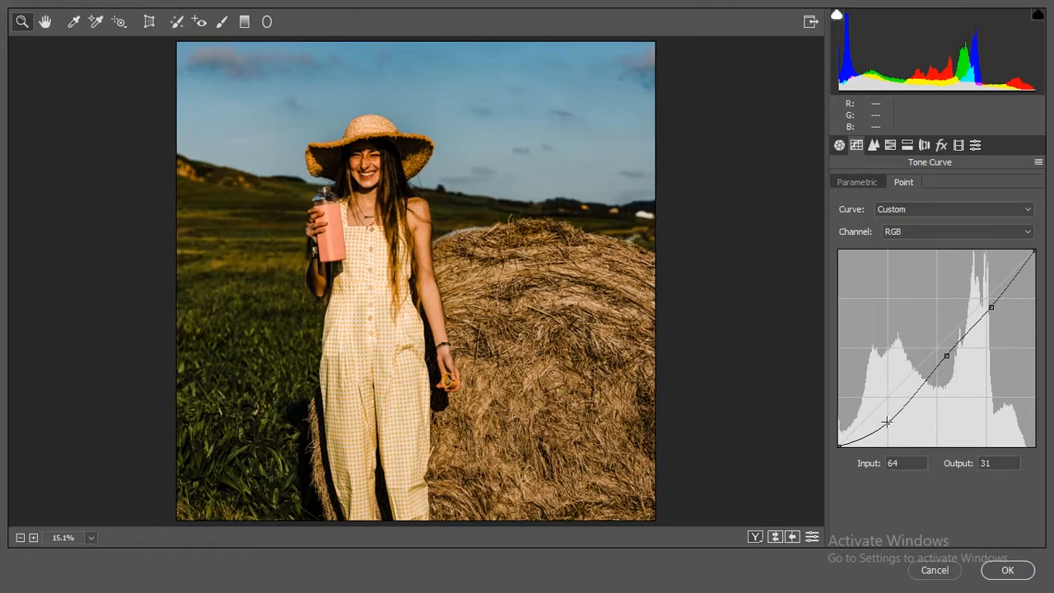
{"action": "left_click_drag", "start_coordinate": [886, 421], "coordinate": [888, 421]}
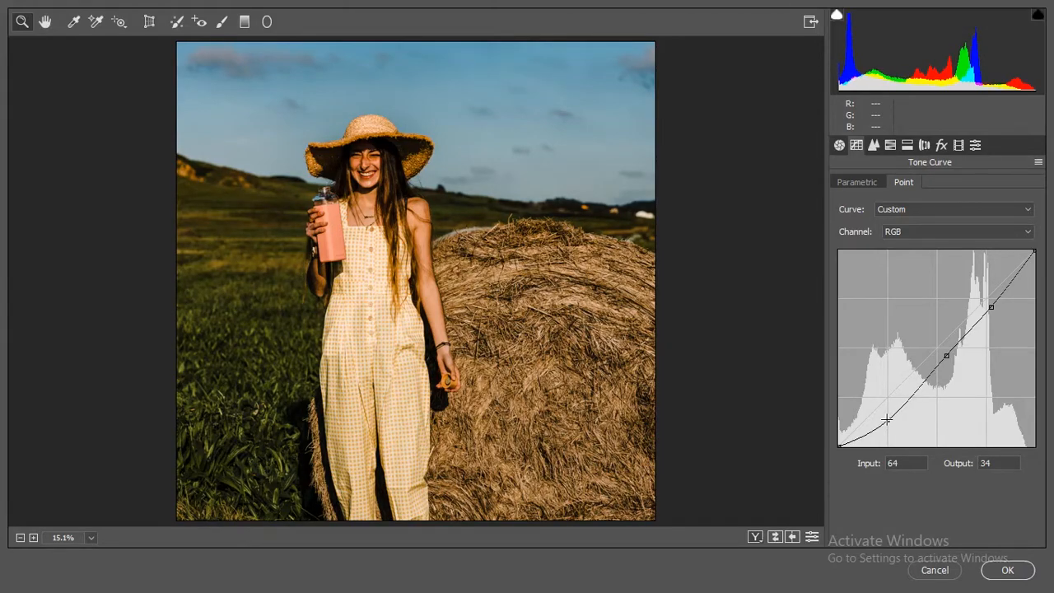
{"action": "left_click_drag", "start_coordinate": [840, 446], "coordinate": [833, 428]}
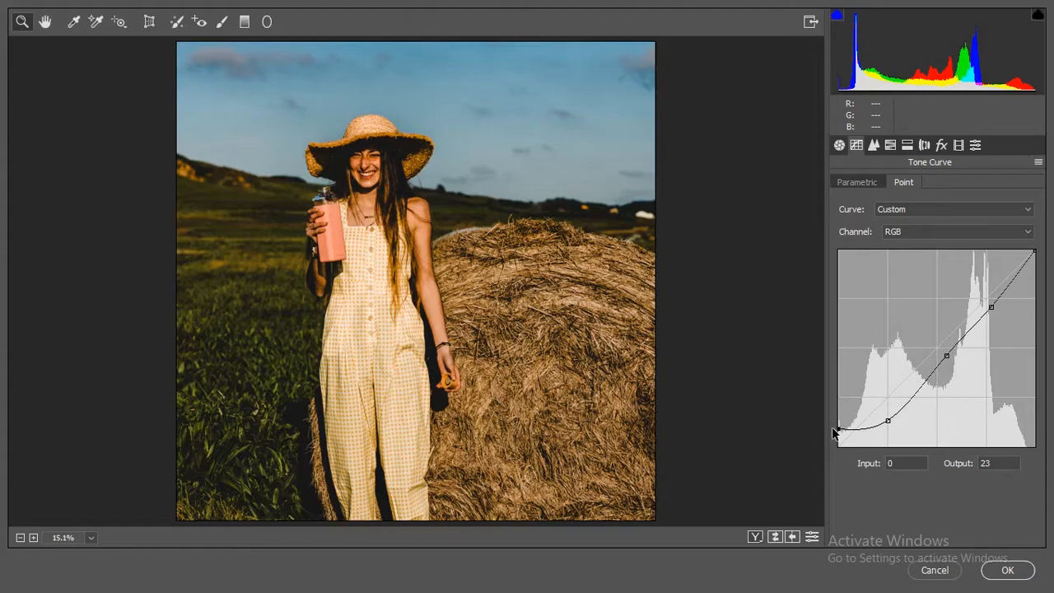
Step: Set the sharpening Amount to 5 and the noise reduction to Luminance 10, Luminance Contrast 21 and Color 28
{"action": "left_click", "coordinate": [874, 145]}
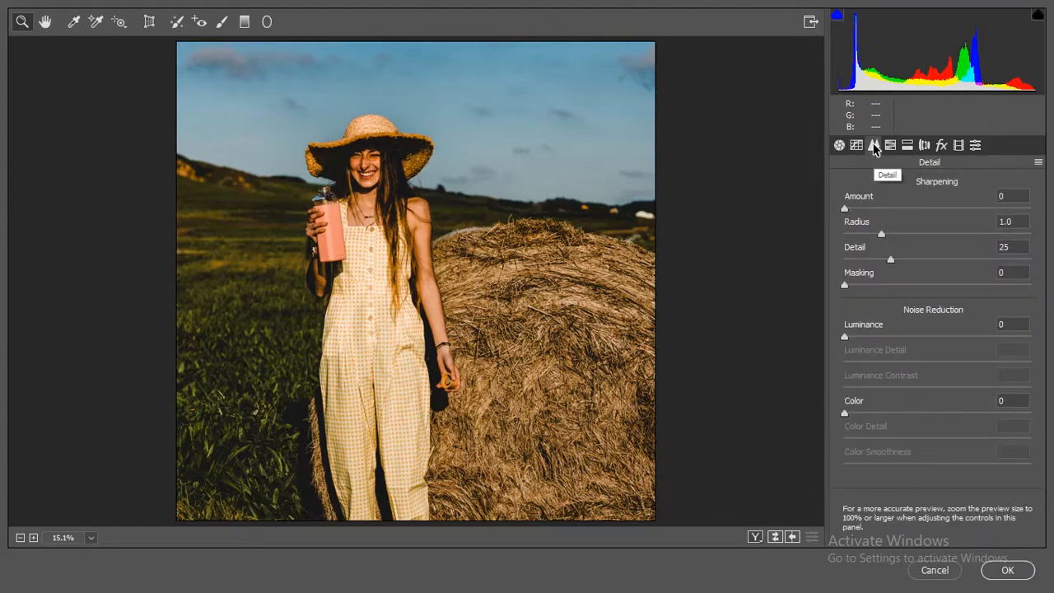
{"action": "left_click_drag", "start_coordinate": [849, 207], "coordinate": [854, 213]}
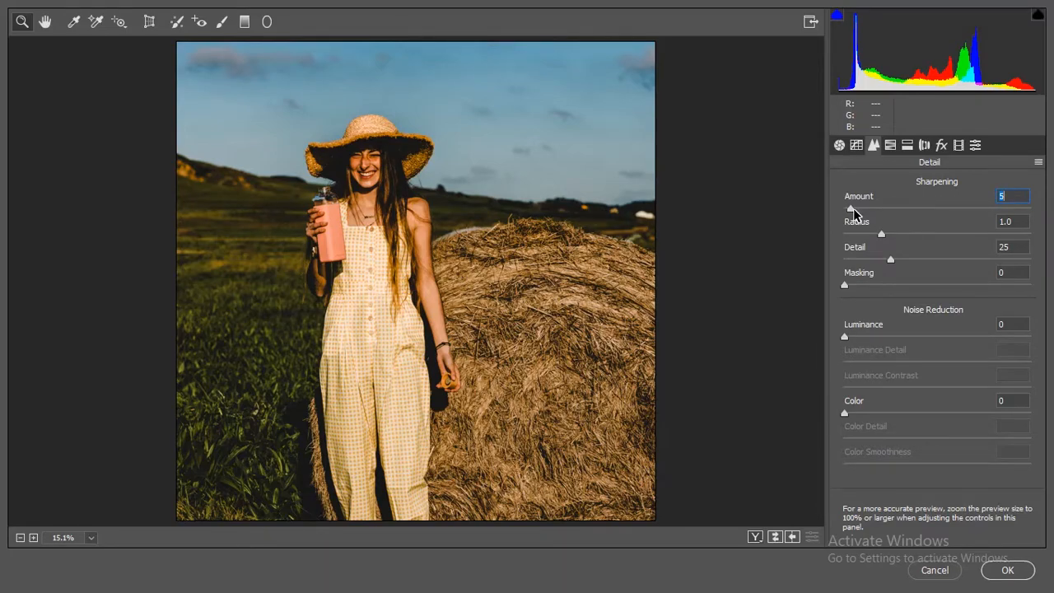
{"action": "left_click_drag", "start_coordinate": [853, 338], "coordinate": [865, 336]}
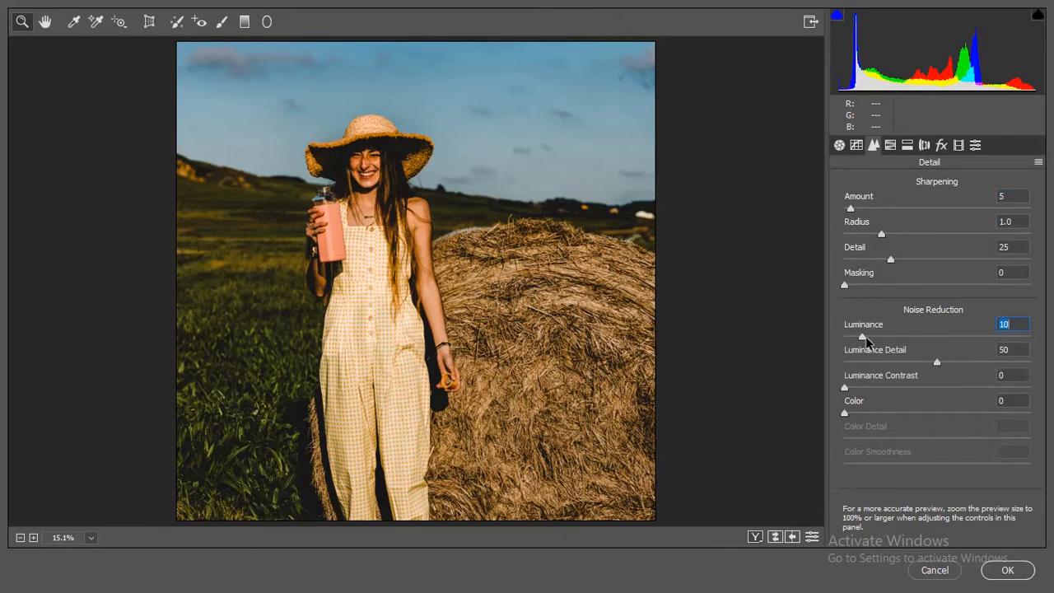
{"action": "left_click_drag", "start_coordinate": [844, 413], "coordinate": [896, 413]}
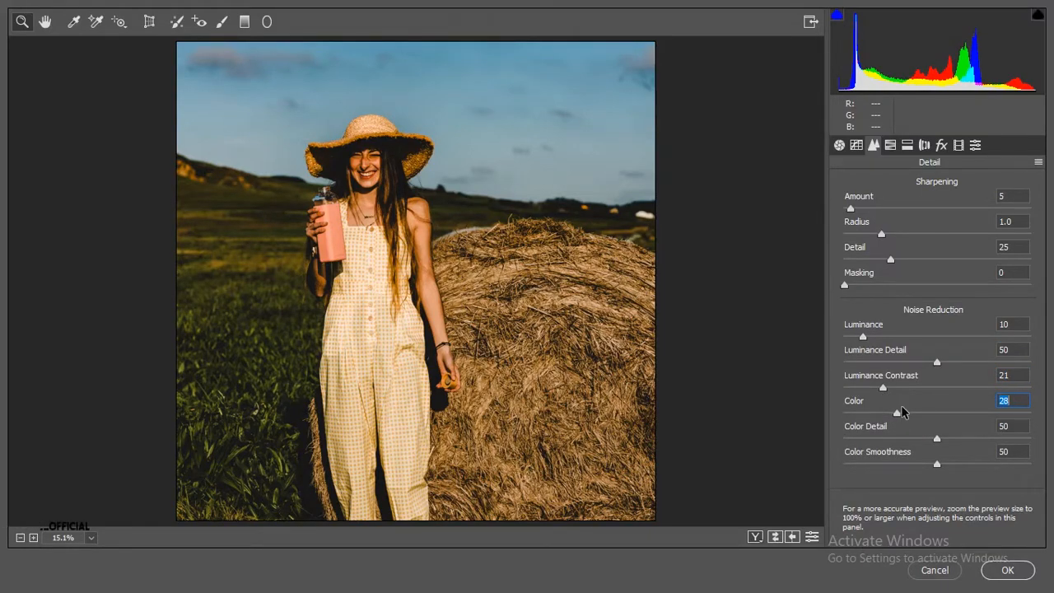
Step: Slightly shift the hue of the Oranges in the HSL adjustments
{"action": "left_click", "coordinate": [890, 146]}
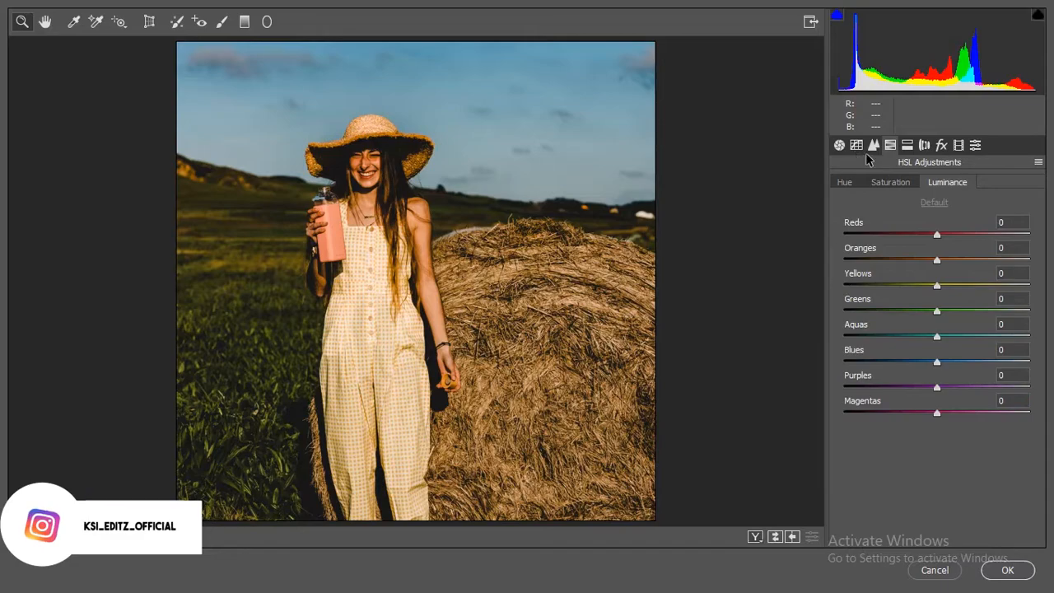
{"action": "left_click", "coordinate": [846, 183]}
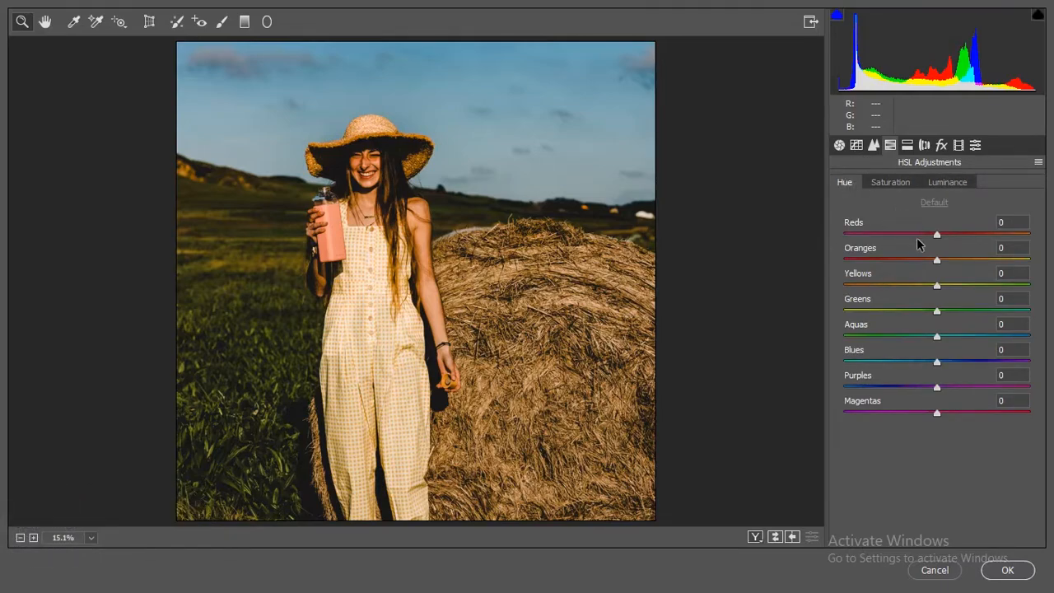
{"action": "left_click_drag", "start_coordinate": [953, 252], "coordinate": [944, 254]}
Step: Set the HSL saturation of the Reds and Oranges to -11 and of the Yellows to -100
{"action": "left_click", "coordinate": [891, 182]}
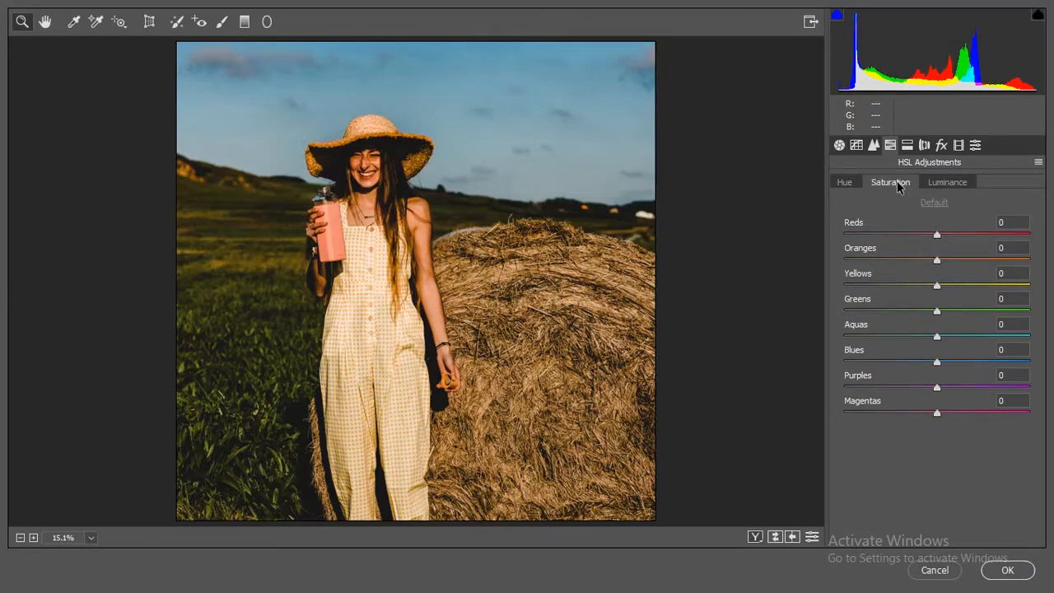
{"action": "left_click_drag", "start_coordinate": [950, 225], "coordinate": [939, 246]}
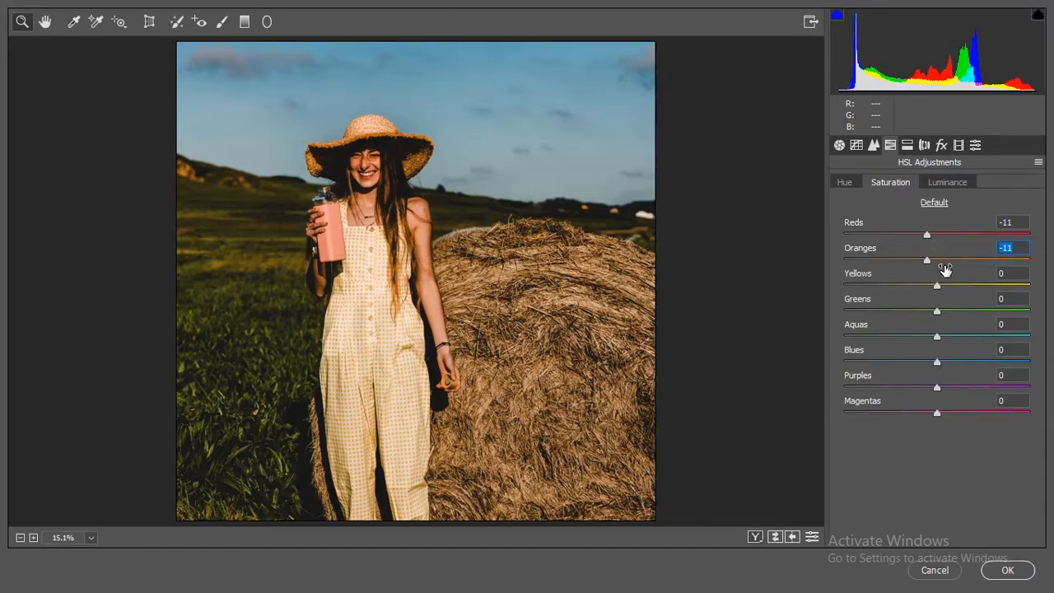
{"action": "left_click_drag", "start_coordinate": [941, 280], "coordinate": [831, 276]}
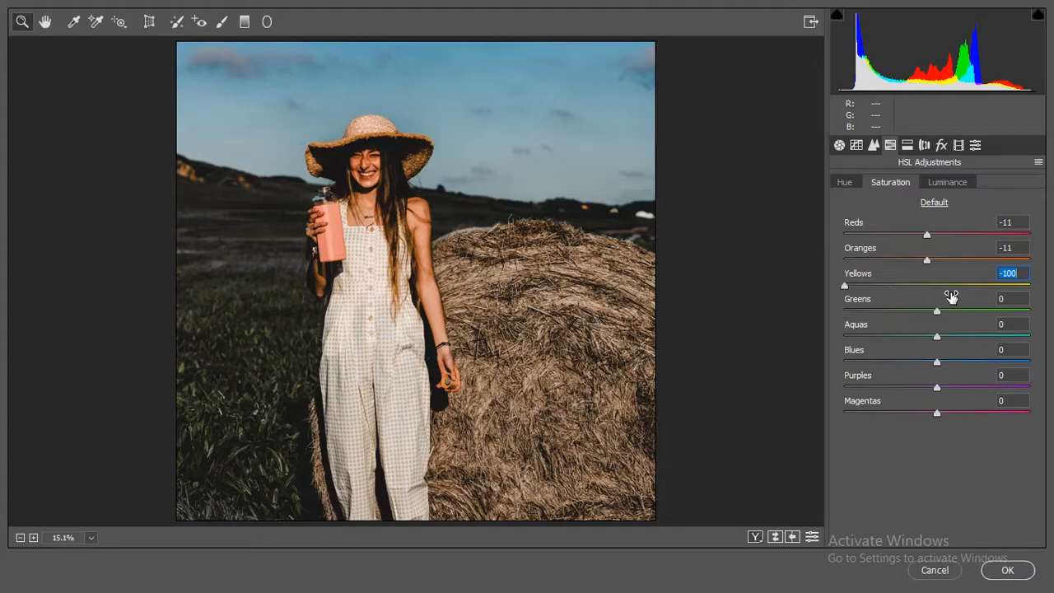
Step: Set the HSL saturation of Greens and Aquas to -68 and Blues to -60, and raise the Reds luminance
{"action": "left_click_drag", "start_coordinate": [941, 302], "coordinate": [898, 303]}
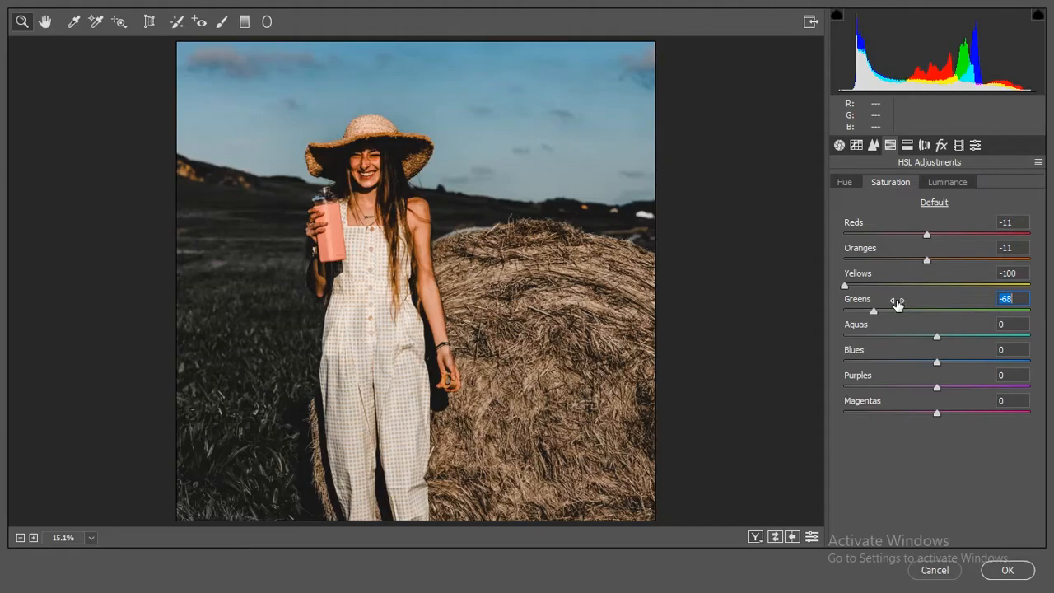
{"action": "left_click_drag", "start_coordinate": [936, 330], "coordinate": [885, 330]}
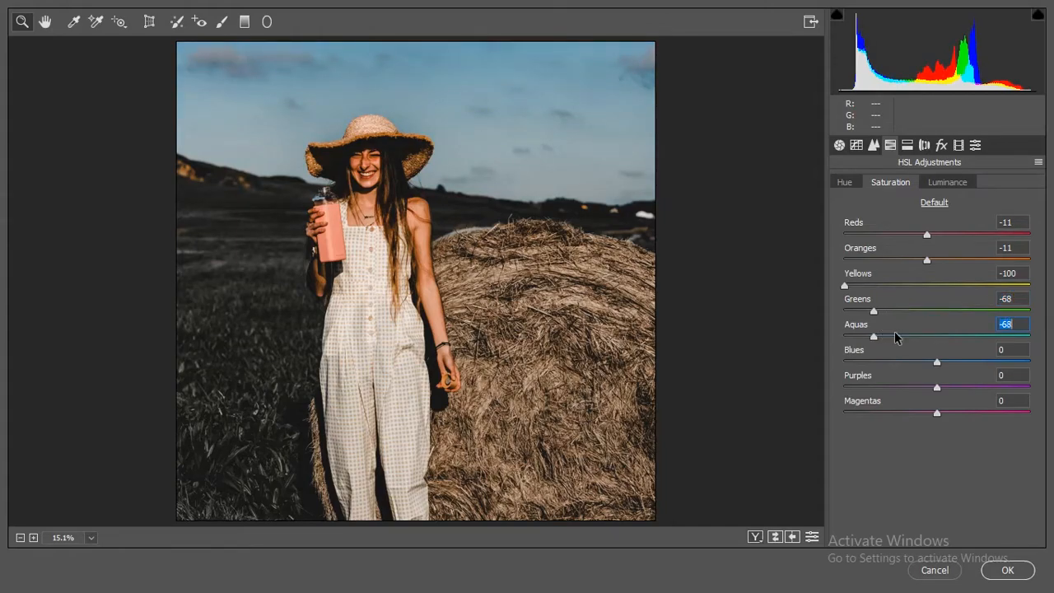
{"action": "left_click_drag", "start_coordinate": [952, 358], "coordinate": [907, 352]}
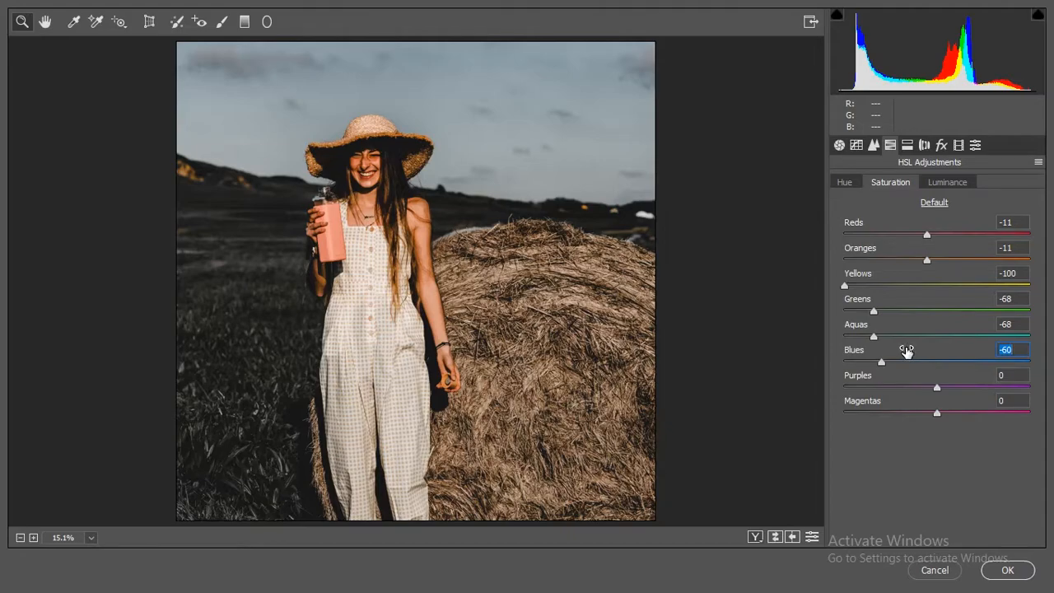
{"action": "left_click", "coordinate": [944, 184]}
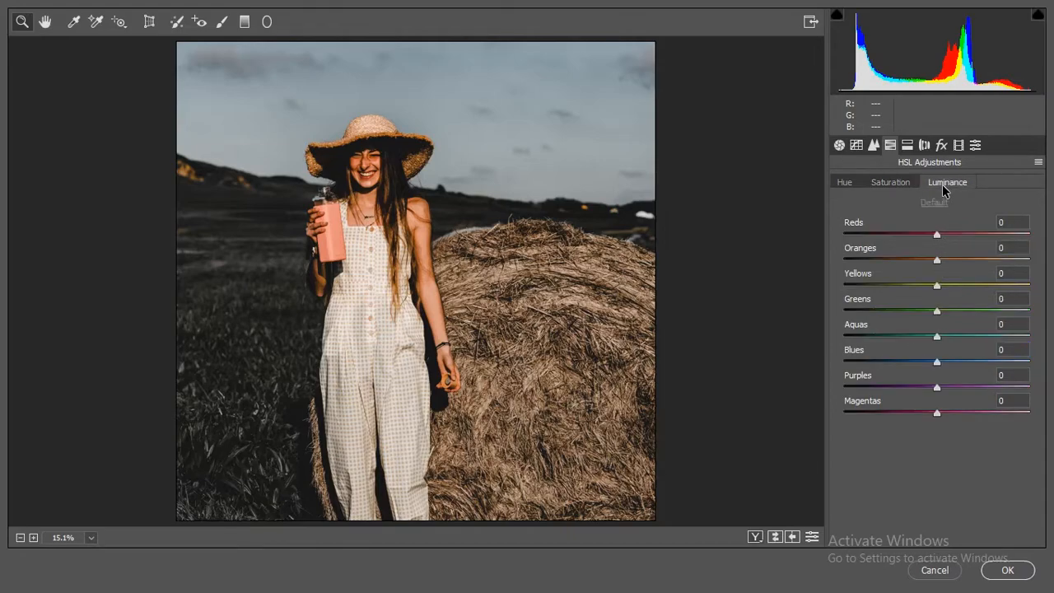
{"action": "left_click_drag", "start_coordinate": [948, 223], "coordinate": [965, 224]}
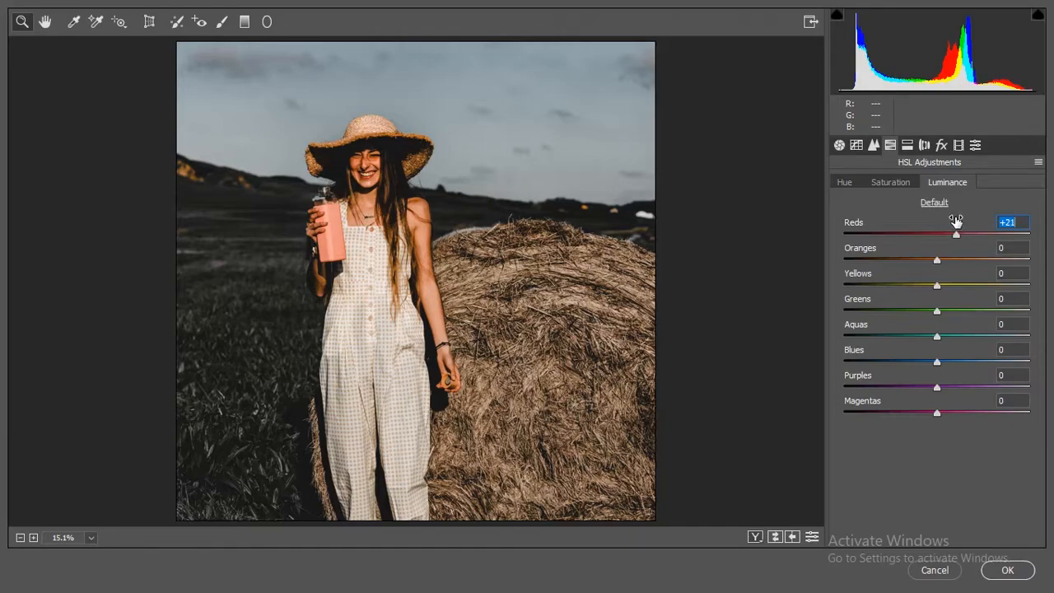
Step: Apply split toning with a Shadows Hue of 62, Shadows Saturation of 11 and a Balance of -100
{"action": "left_click", "coordinate": [907, 145]}
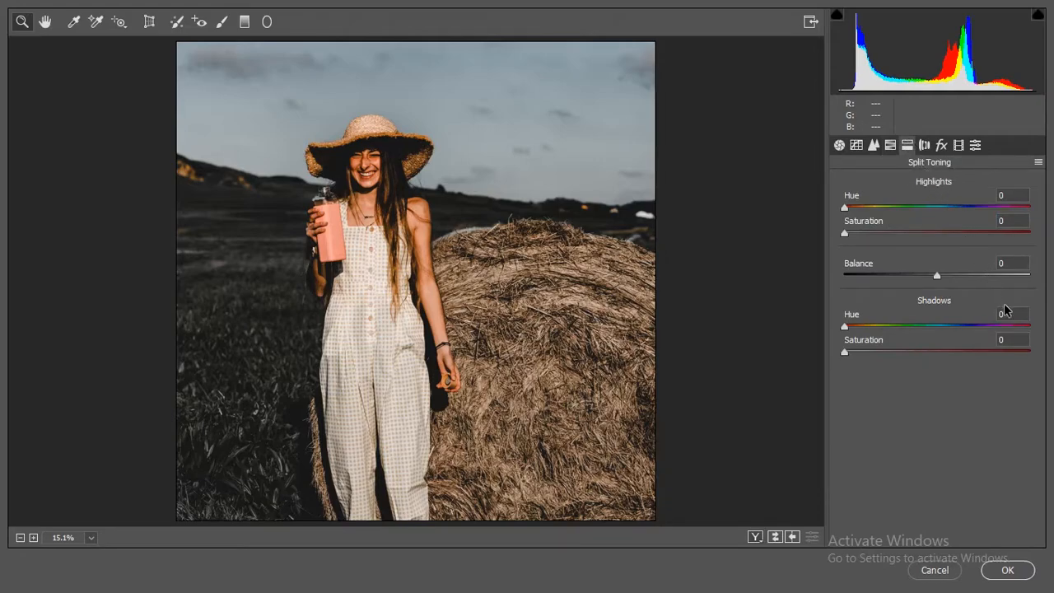
{"action": "left_click_drag", "start_coordinate": [845, 327], "coordinate": [864, 357]}
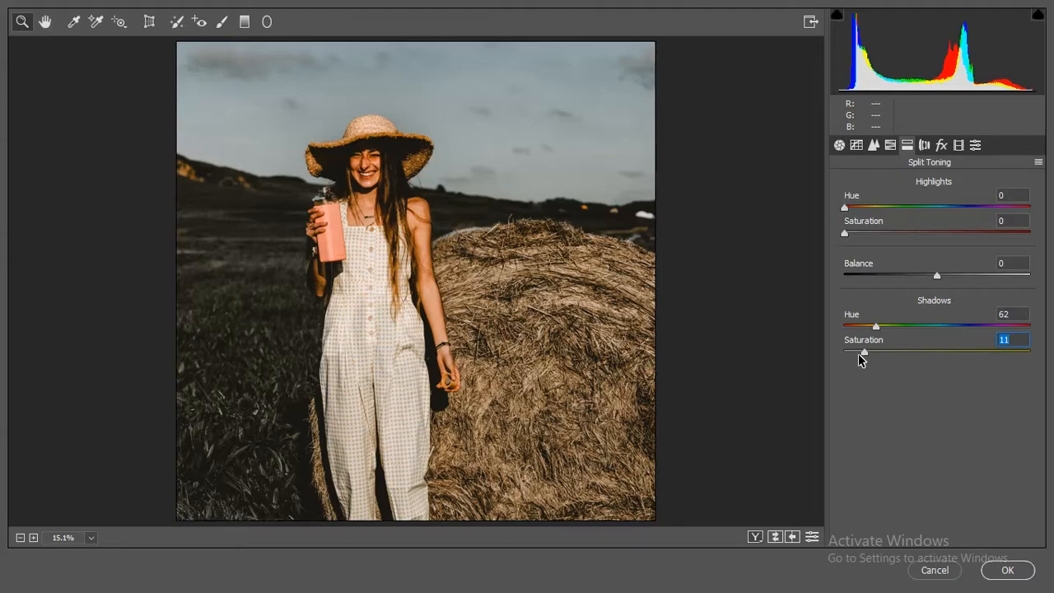
{"action": "left_click_drag", "start_coordinate": [935, 275], "coordinate": [820, 273]}
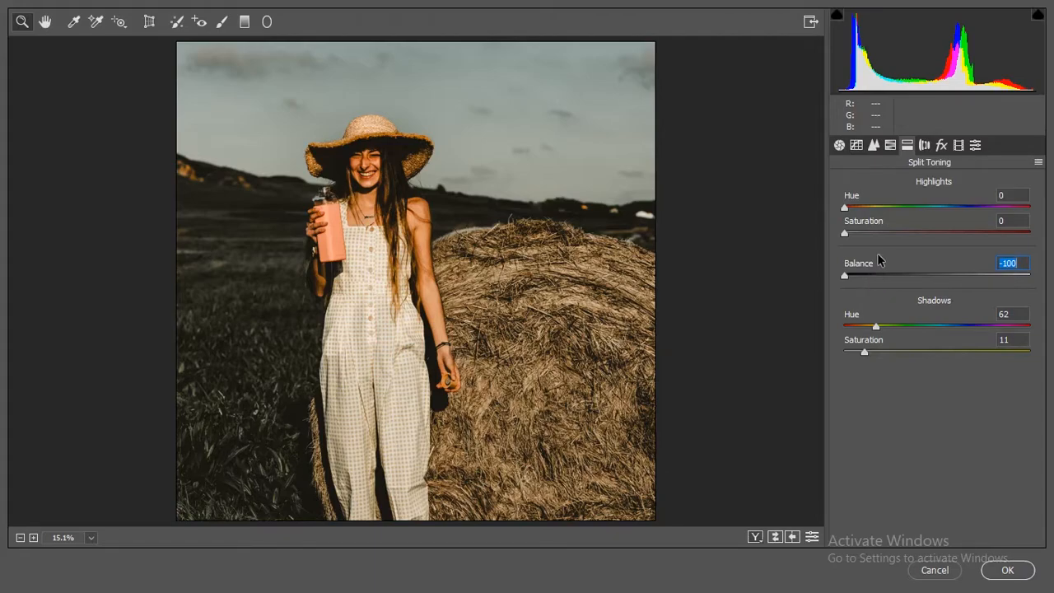
Step: Apply the Vintage 05 profile from the Vintage group to the portrait in the Basic settings
{"action": "left_click", "coordinate": [840, 145]}
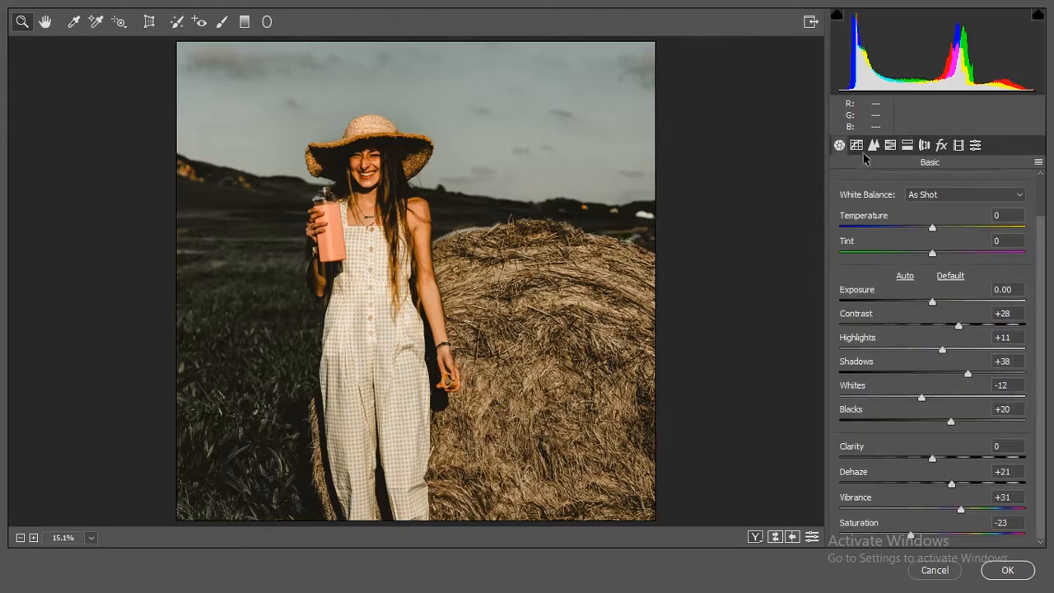
{"action": "left_click", "coordinate": [1038, 163]}
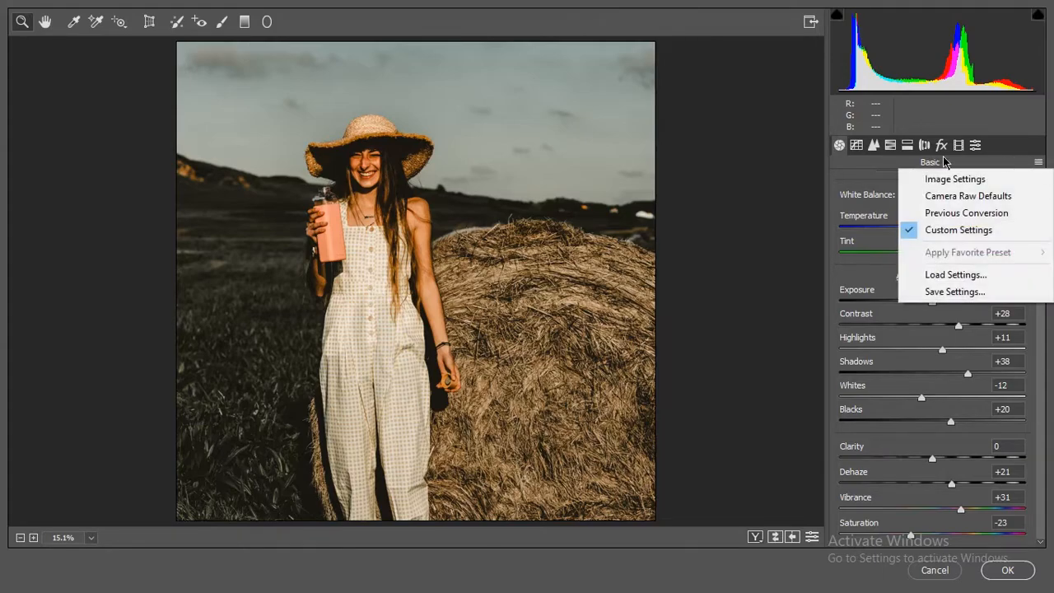
{"action": "left_click", "coordinate": [861, 175]}
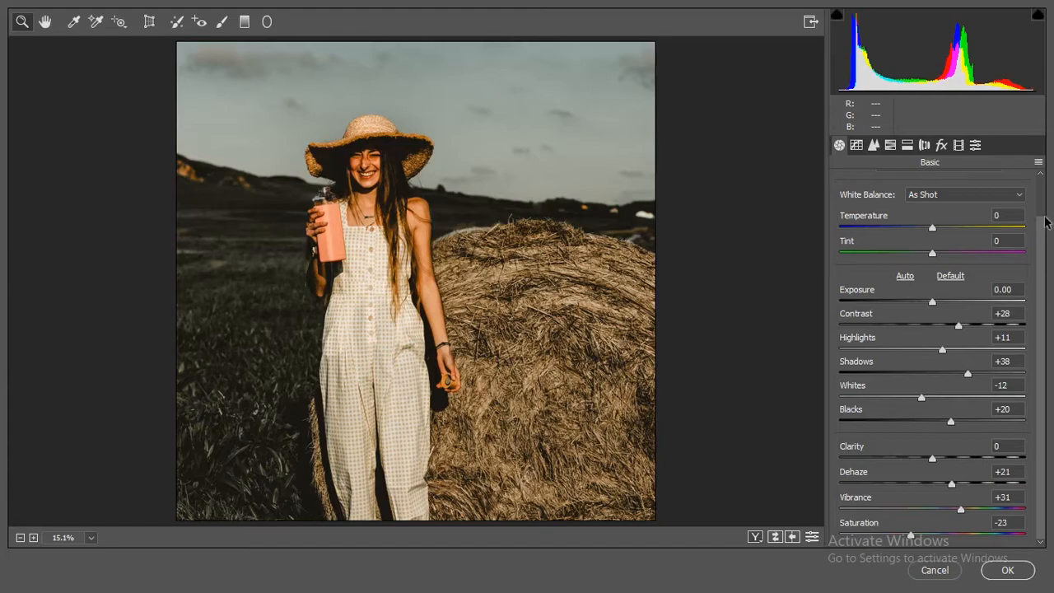
{"action": "scroll", "coordinate": [1039, 243], "scroll_direction": "up", "scroll_amount": 2}
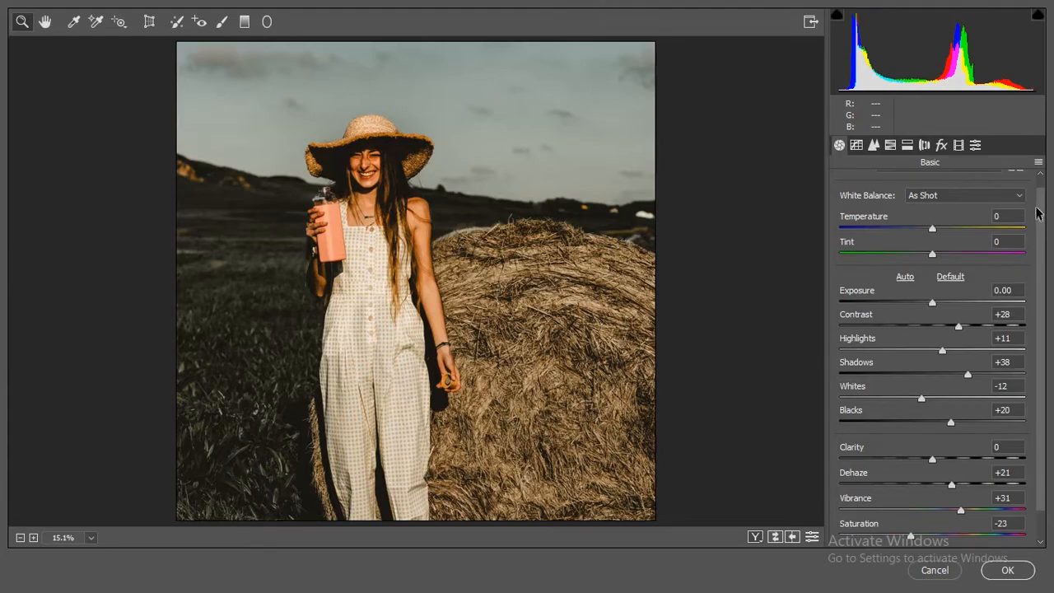
{"action": "left_click", "coordinate": [1015, 211]}
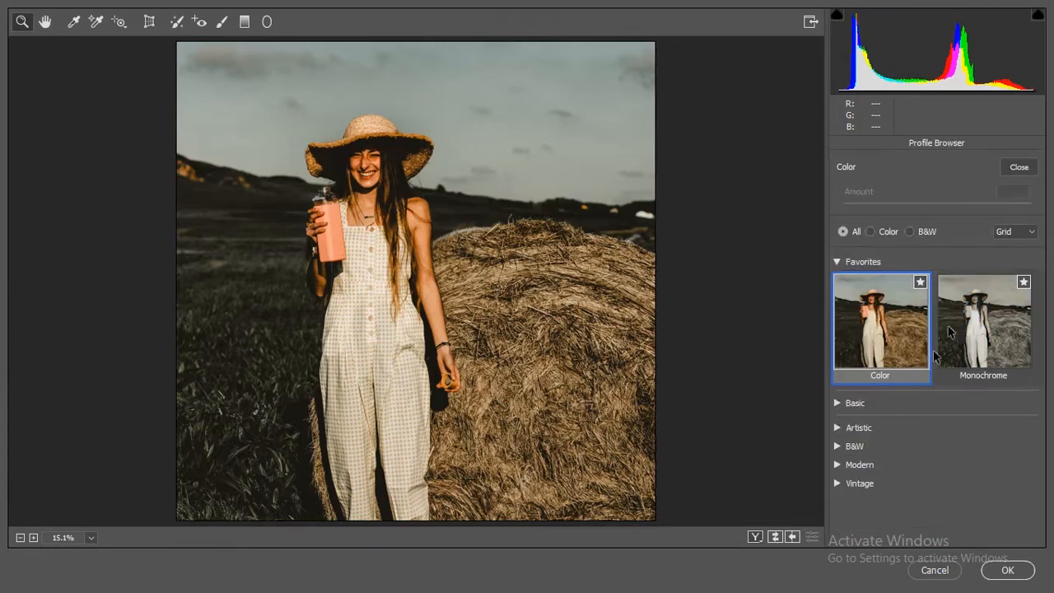
{"action": "left_click", "coordinate": [840, 483]}
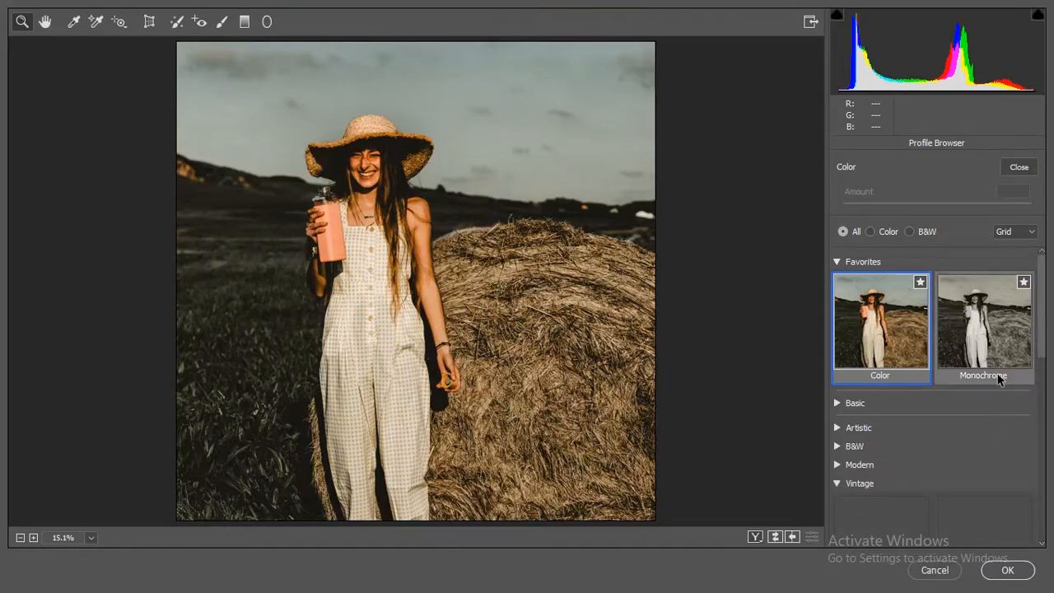
{"action": "left_click_drag", "start_coordinate": [1043, 339], "coordinate": [1049, 448]}
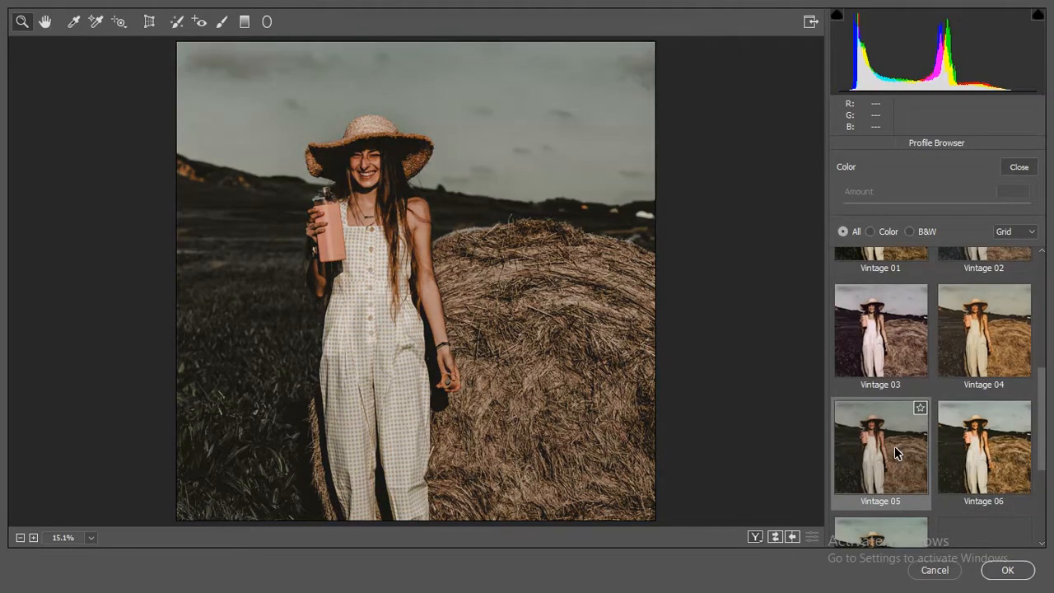
{"action": "left_click", "coordinate": [894, 445]}
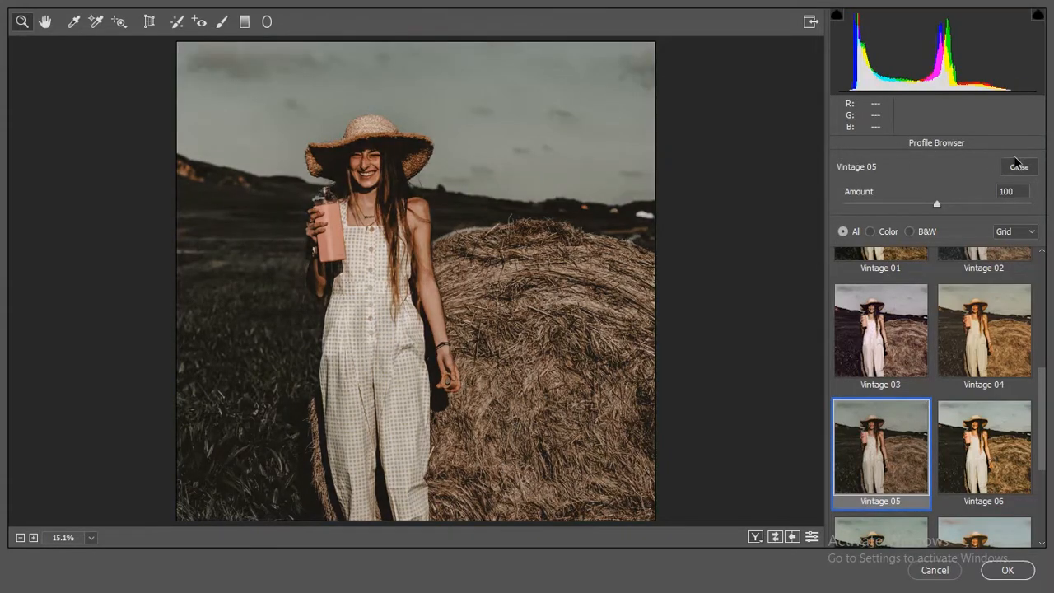
{"action": "left_click", "coordinate": [1019, 167]}
Step: Save the Camera Raw settings to the Desktop as an XMP preset named "matte by ksi editz"
{"action": "left_click", "coordinate": [1038, 162]}
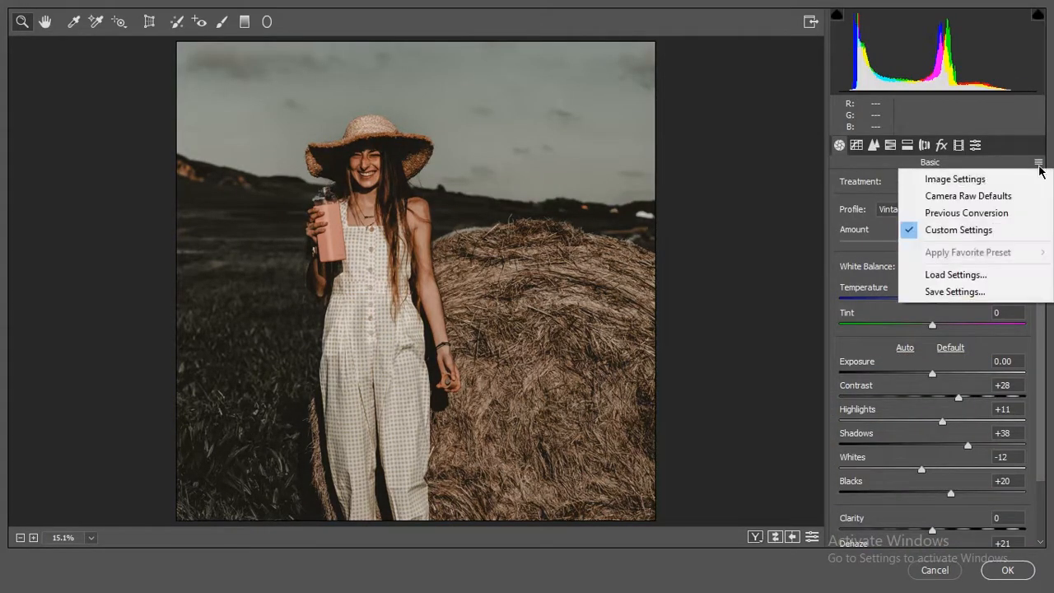
{"action": "left_click", "coordinate": [935, 292]}
{"action": "left_click", "coordinate": [646, 69]}
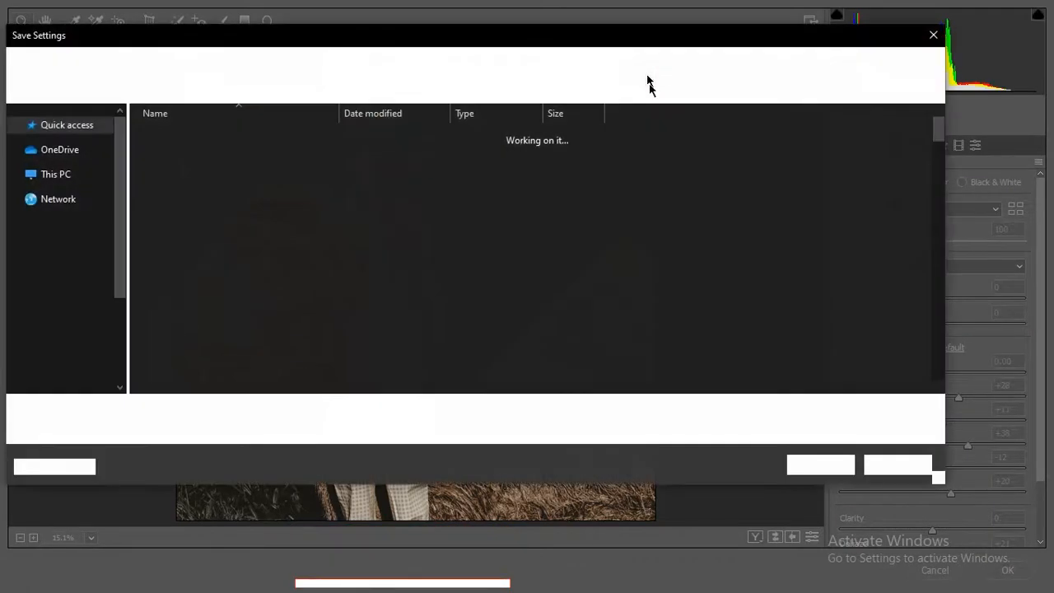
{"action": "left_click", "coordinate": [77, 146]}
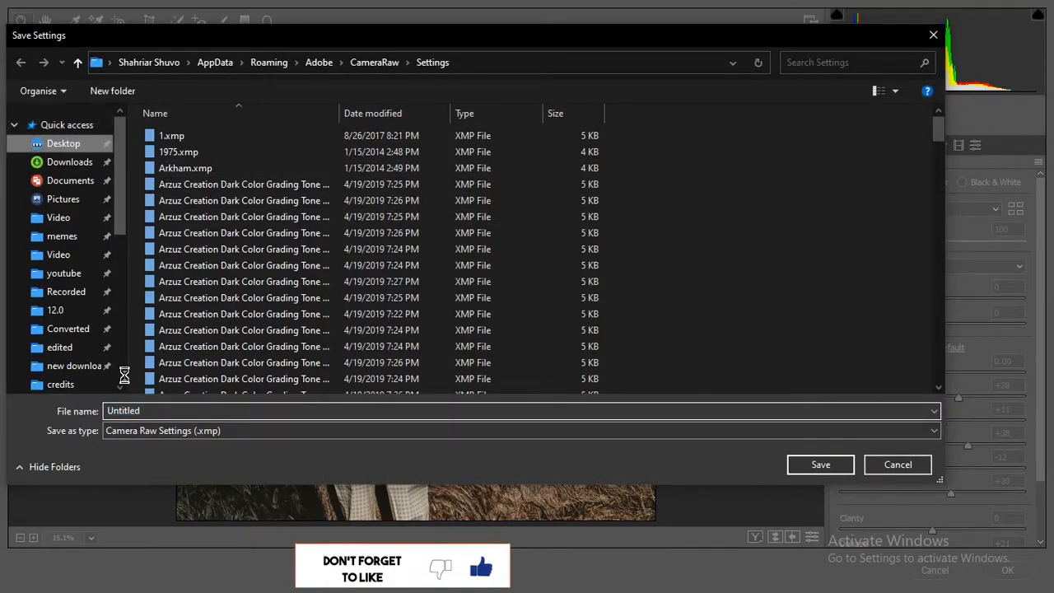
{"action": "double_click", "coordinate": [148, 410]}
{"action": "type", "text": "matte by ksi editz"}
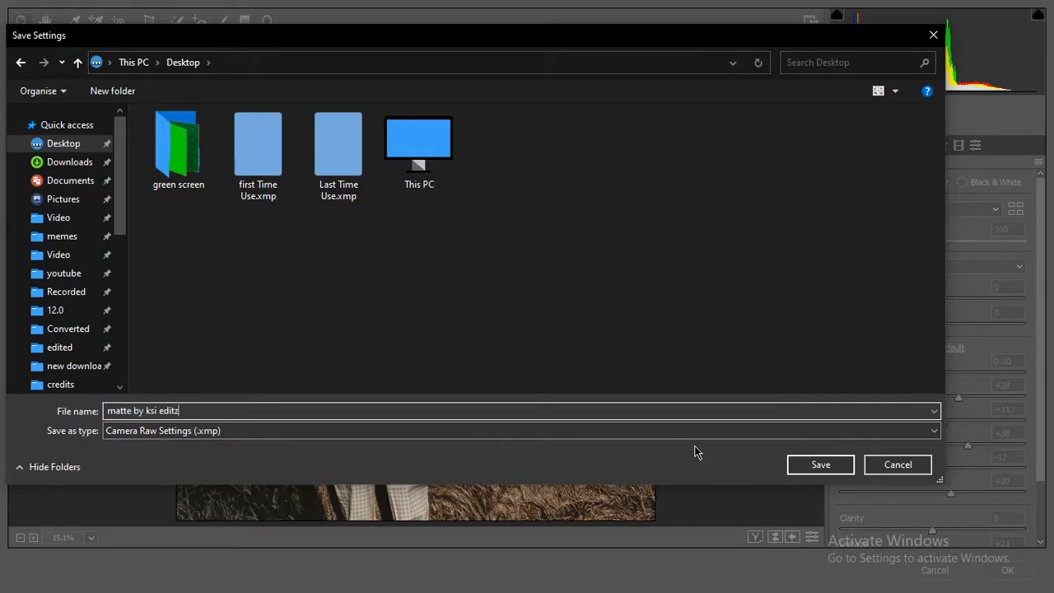
{"action": "key", "text": "Return"}
Step: Apply the Camera Raw grade to the Background copy layer and compare it with the original by toggling the layer's visibility
{"action": "left_click", "coordinate": [1005, 572]}
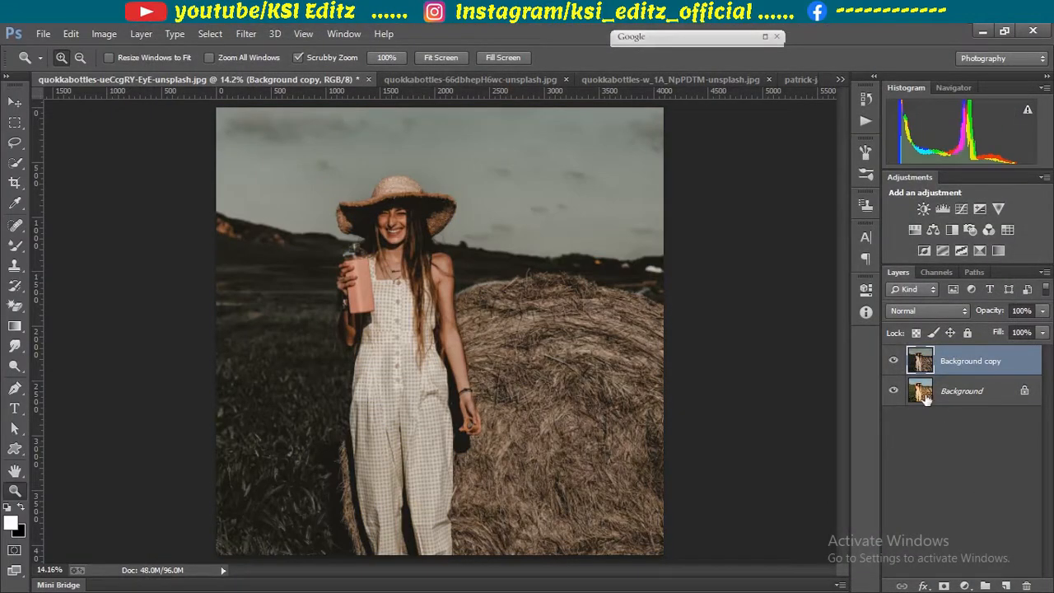
{"action": "left_click", "coordinate": [893, 360]}
{"action": "left_click", "coordinate": [894, 361]}
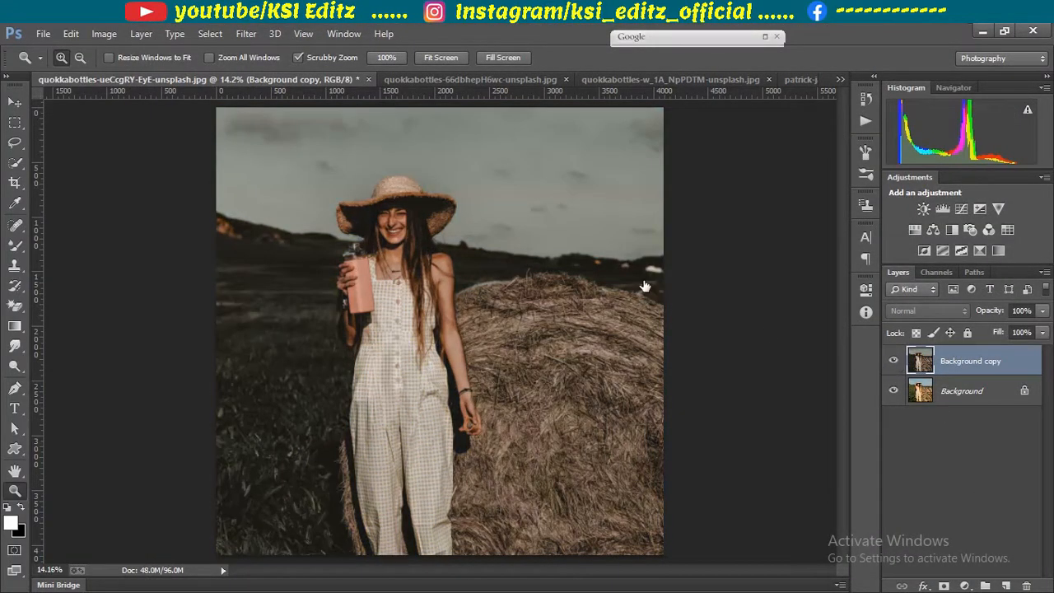
Step: Reapply the last Camera Raw filter to quokkabottles-66dbhepH6wc-unsplash.jpg and quokkabottles-w_1A_NpPDTM-unsplash.jpg
{"action": "left_click", "coordinate": [449, 80]}
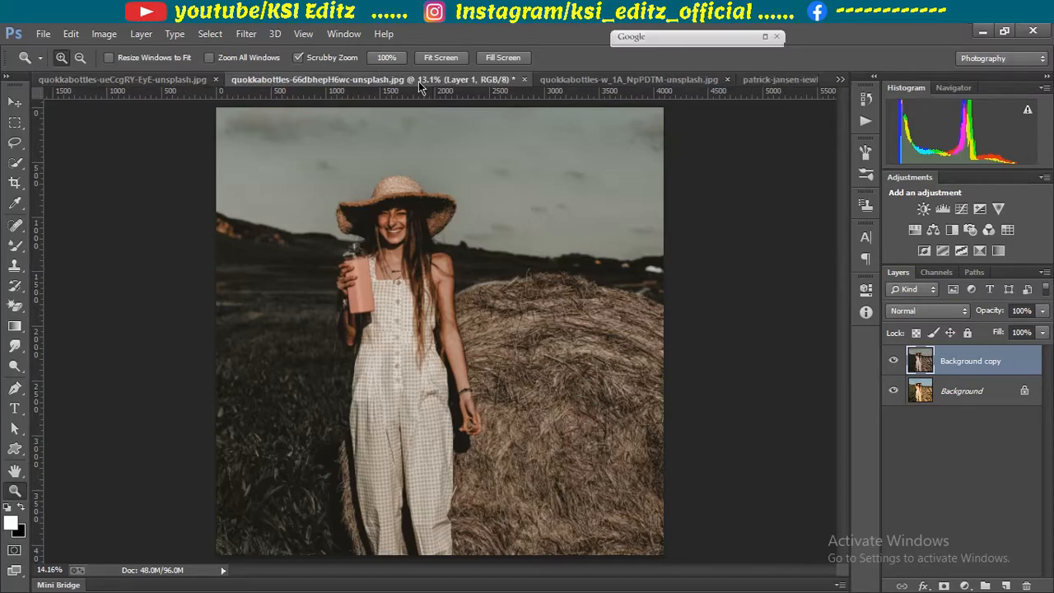
{"action": "left_click", "coordinate": [241, 35]}
{"action": "left_click", "coordinate": [252, 47]}
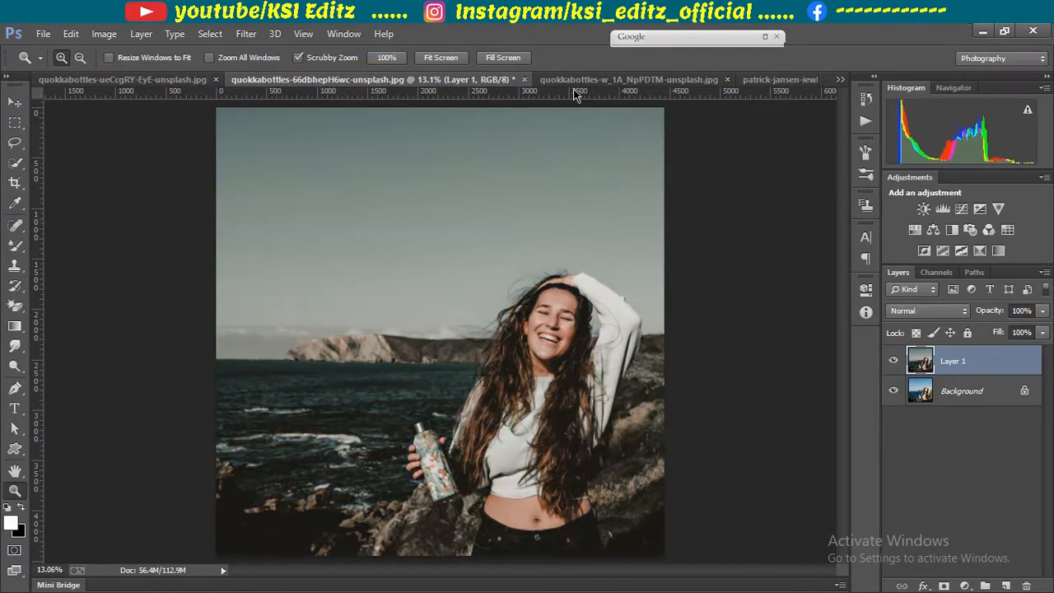
{"action": "left_click", "coordinate": [574, 81]}
{"action": "left_click", "coordinate": [244, 36]}
{"action": "left_click", "coordinate": [252, 47]}
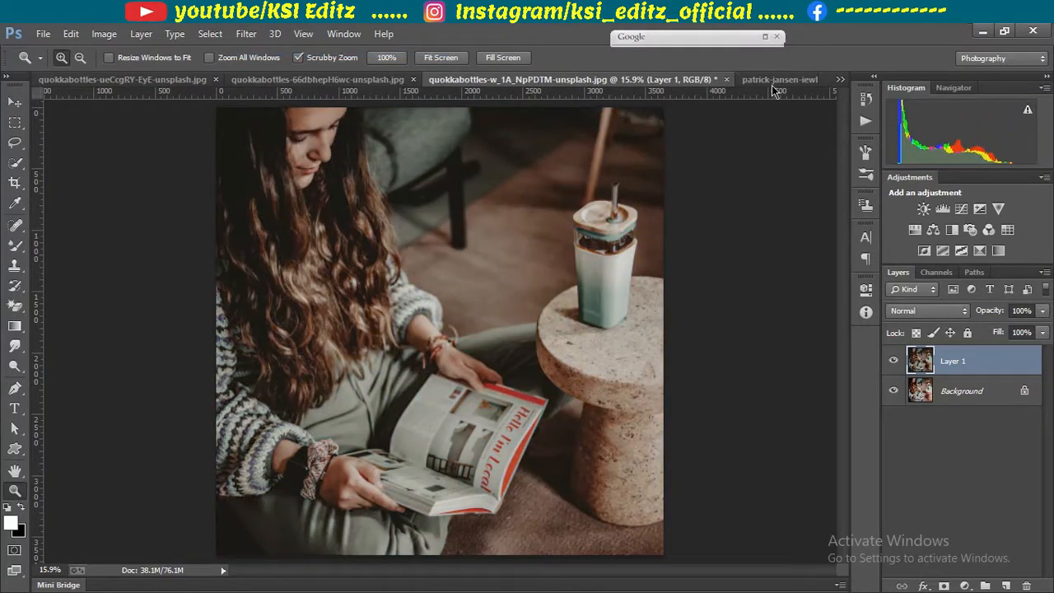
Step: Reapply the last Camera Raw filter to the fourth open image and to the snowy street crossing photo
{"action": "left_click", "coordinate": [779, 79]}
{"action": "left_click", "coordinate": [243, 35]}
{"action": "left_click", "coordinate": [252, 47]}
{"action": "left_click", "coordinate": [840, 79]}
{"action": "left_click", "coordinate": [756, 150]}
{"action": "left_click", "coordinate": [245, 34]}
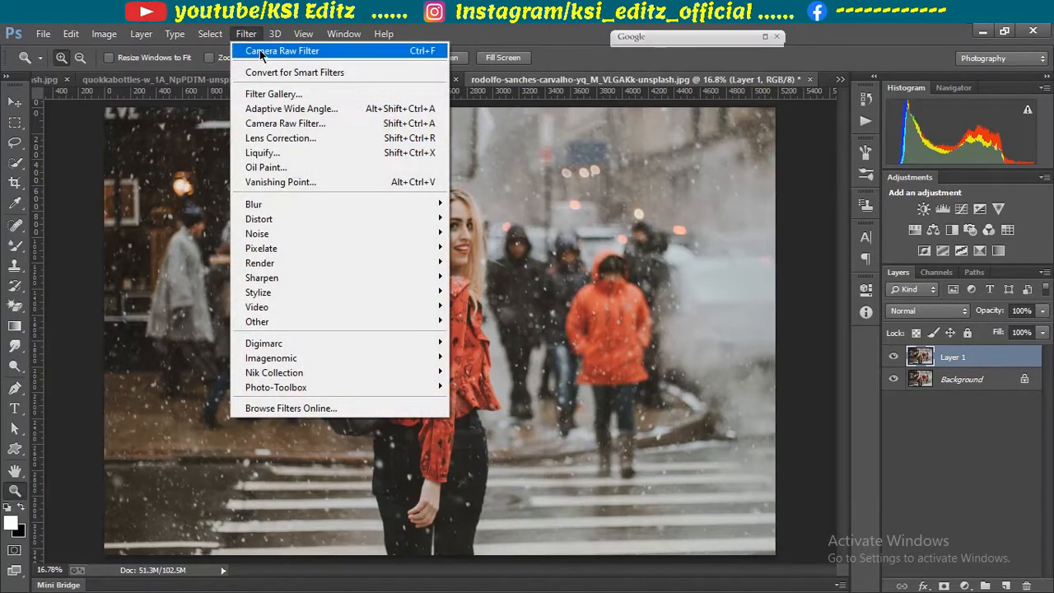
{"action": "left_click", "coordinate": [261, 51]}
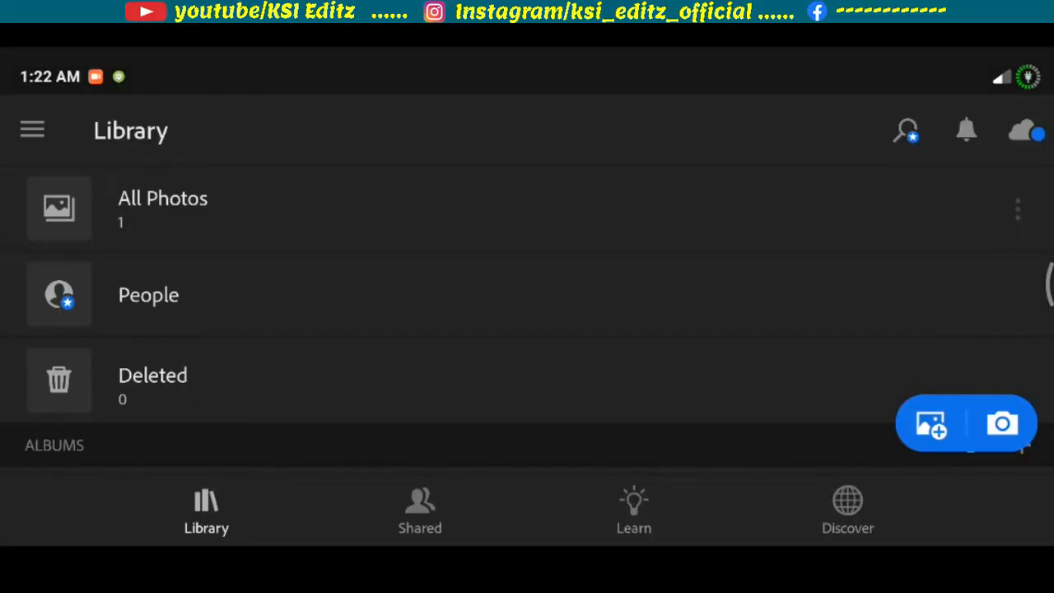
Step: In Lightroom mobile, open the underwater photo from All Photos for editing and bring up the presets
{"action": "left_click", "coordinate": [258, 178]}
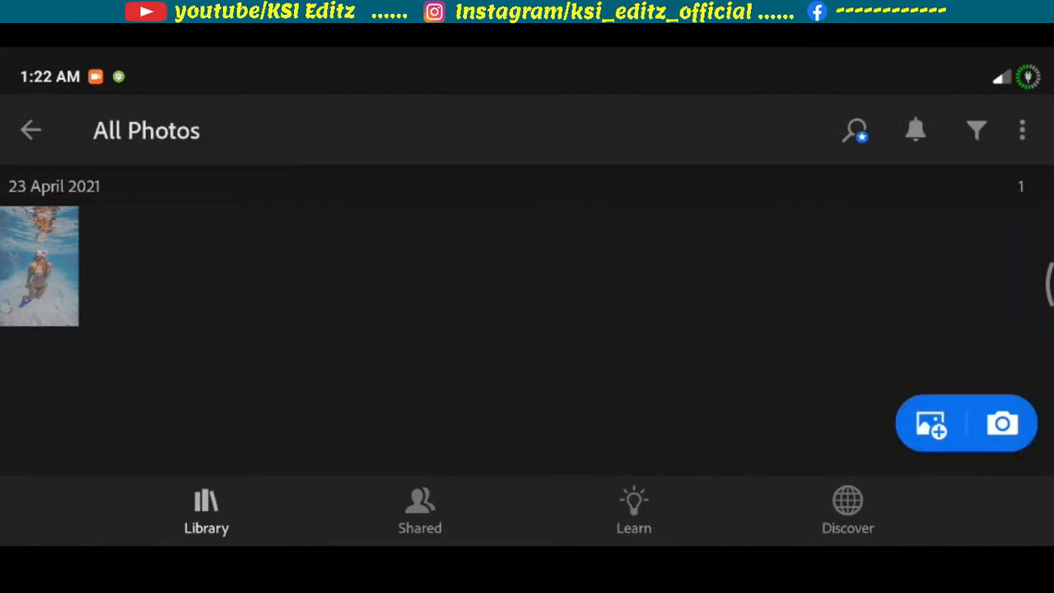
{"action": "left_click", "coordinate": [38, 265]}
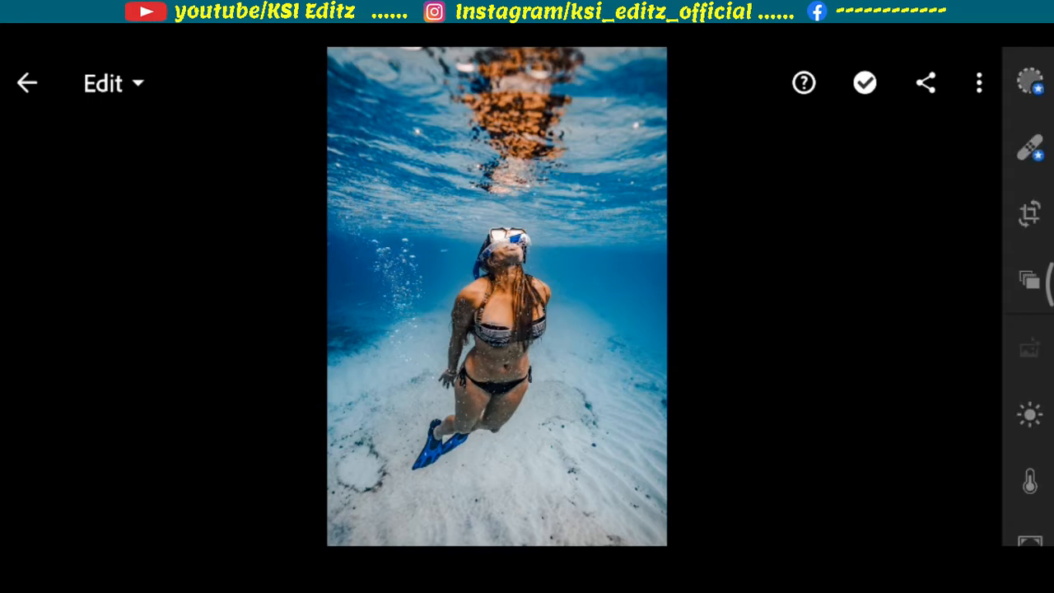
{"action": "left_click_drag", "start_coordinate": [1039, 437], "coordinate": [1029, 238]}
{"action": "left_click", "coordinate": [1029, 327]}
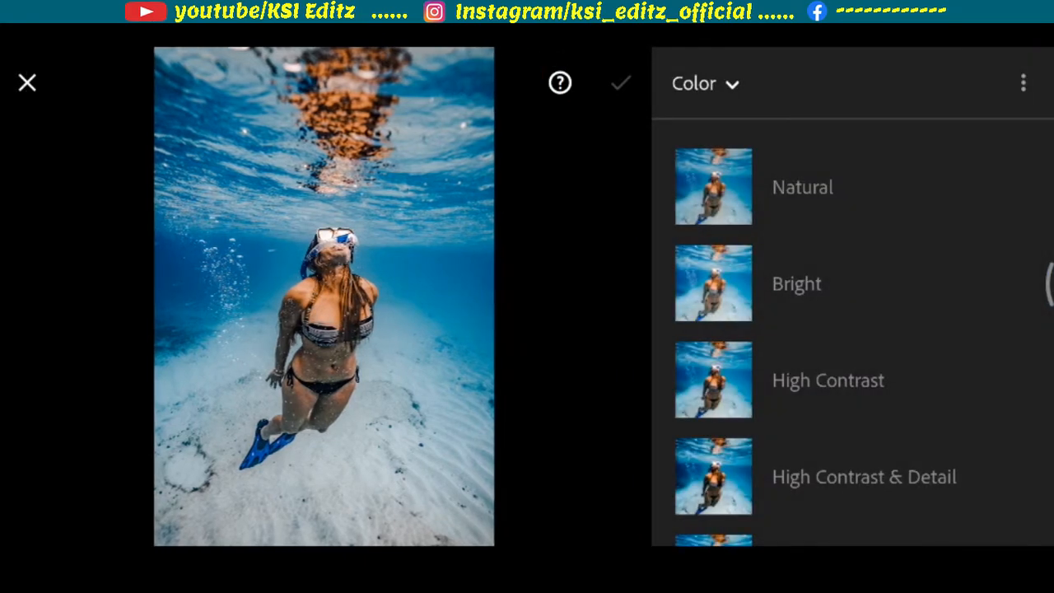
Step: Apply the "matte by ksi editz" preset from User Presets to the underwater photo and accept it
{"action": "left_click", "coordinate": [732, 87]}
{"action": "left_click_drag", "start_coordinate": [556, 447], "coordinate": [589, 236]}
{"action": "left_click", "coordinate": [500, 513]}
{"action": "left_click", "coordinate": [898, 394]}
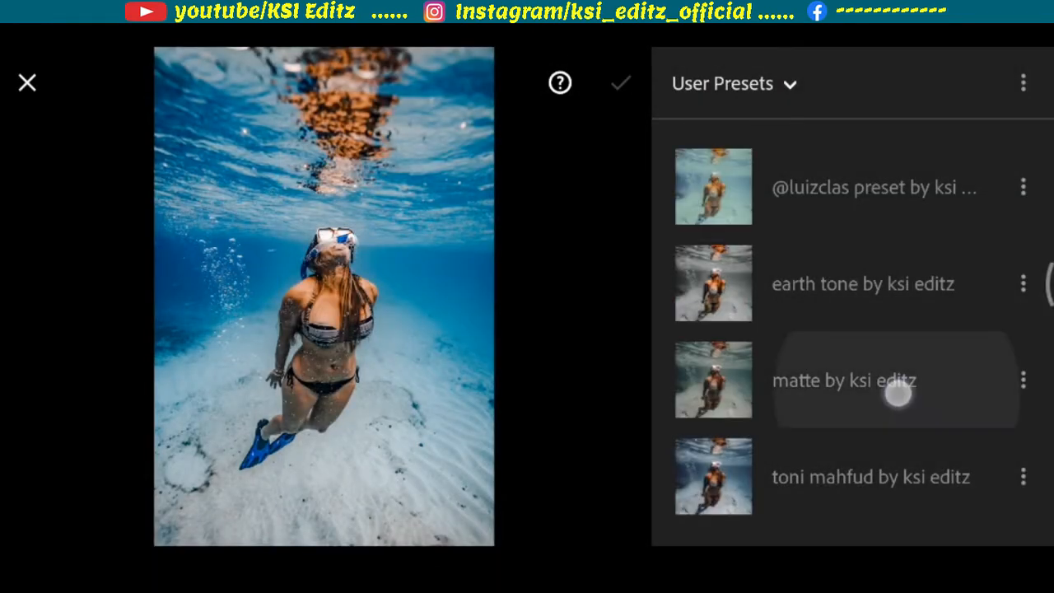
{"action": "left_click", "coordinate": [621, 82]}
Step: Examine the graded underwater photo up close, checking the skin tones, water and sandy seabed
{"action": "left_click_drag", "start_coordinate": [609, 454], "coordinate": [610, 455]}
{"action": "scroll", "coordinate": [538, 281], "scroll_direction": "up", "scroll_amount": 5}
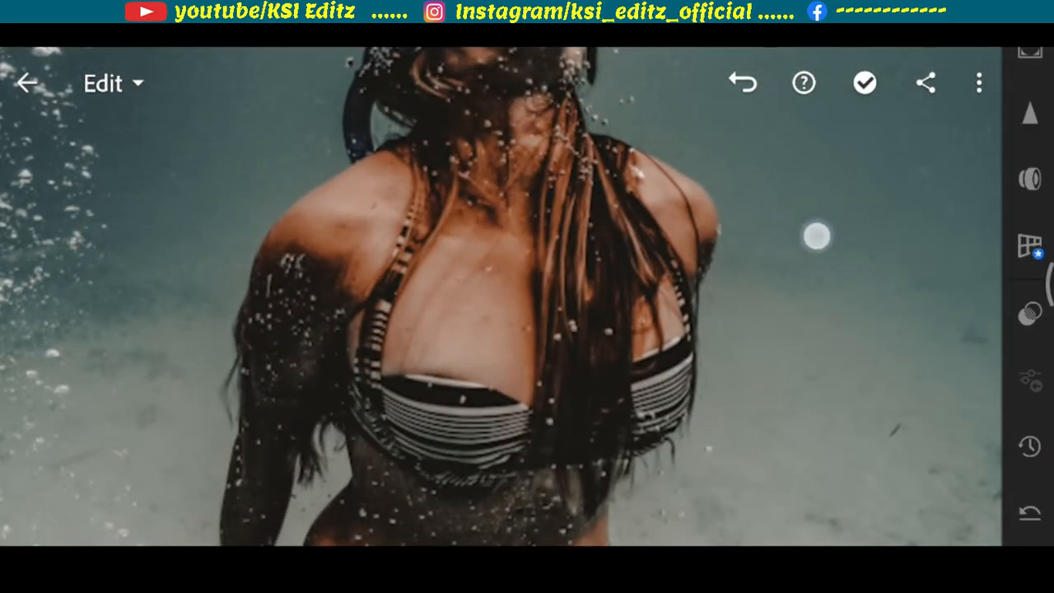
{"action": "left_click_drag", "start_coordinate": [817, 236], "coordinate": [717, 140]}
{"action": "left_click_drag", "start_coordinate": [827, 280], "coordinate": [840, 107]}
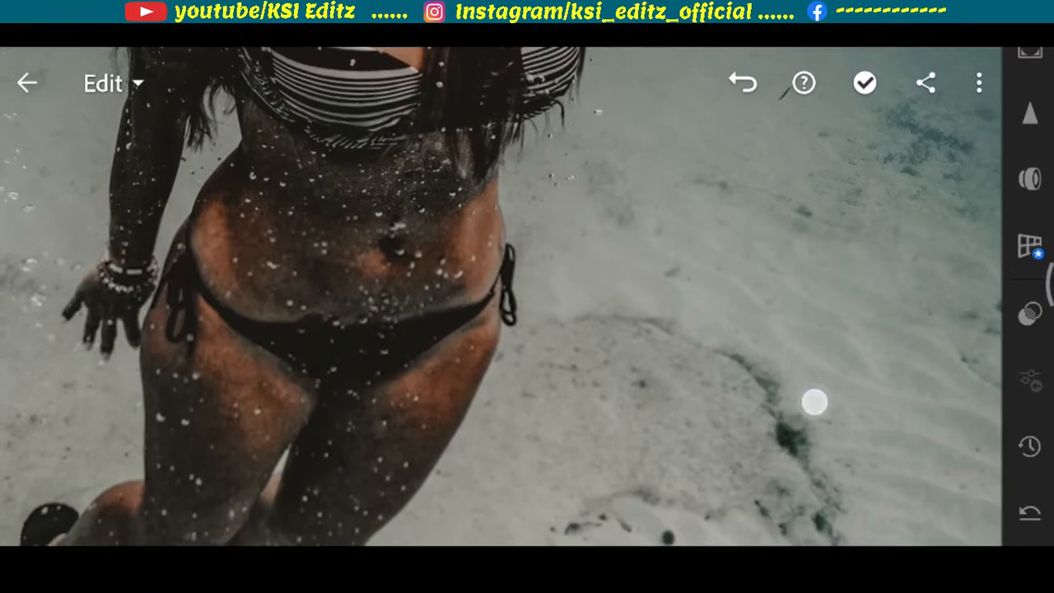
{"action": "left_click_drag", "start_coordinate": [814, 403], "coordinate": [955, 280]}
{"action": "left_click_drag", "start_coordinate": [861, 267], "coordinate": [879, 495]}
{"action": "left_click_drag", "start_coordinate": [858, 345], "coordinate": [861, 511]}
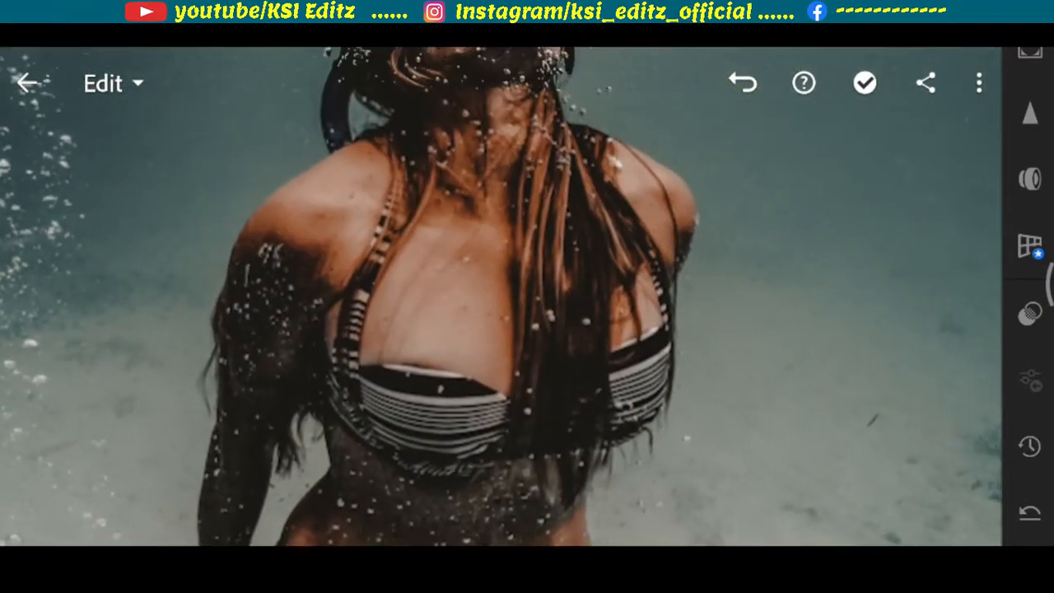